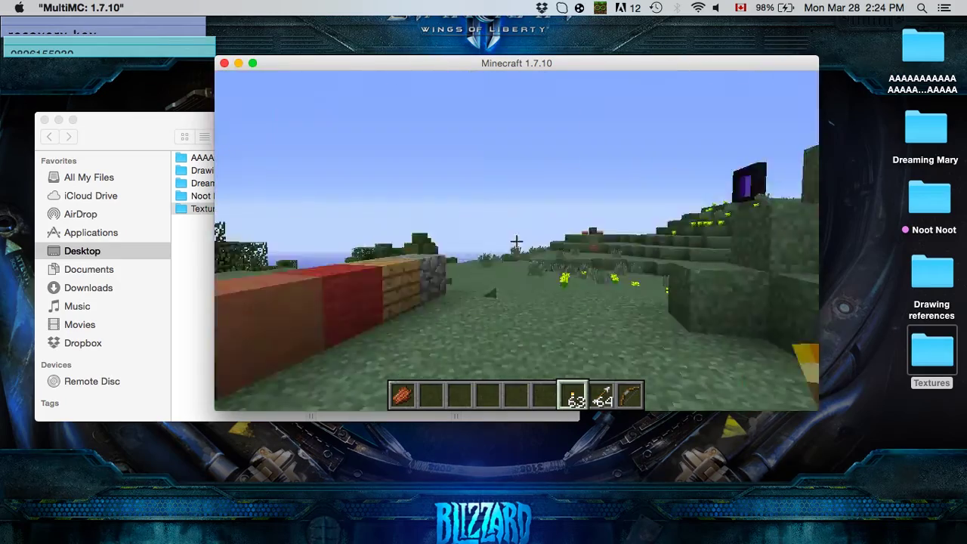
Step: Walk around the row of placed blocks in the Minecraft world and examine the current textures of the bed, anvil, bookshelf and furnace
key("w")
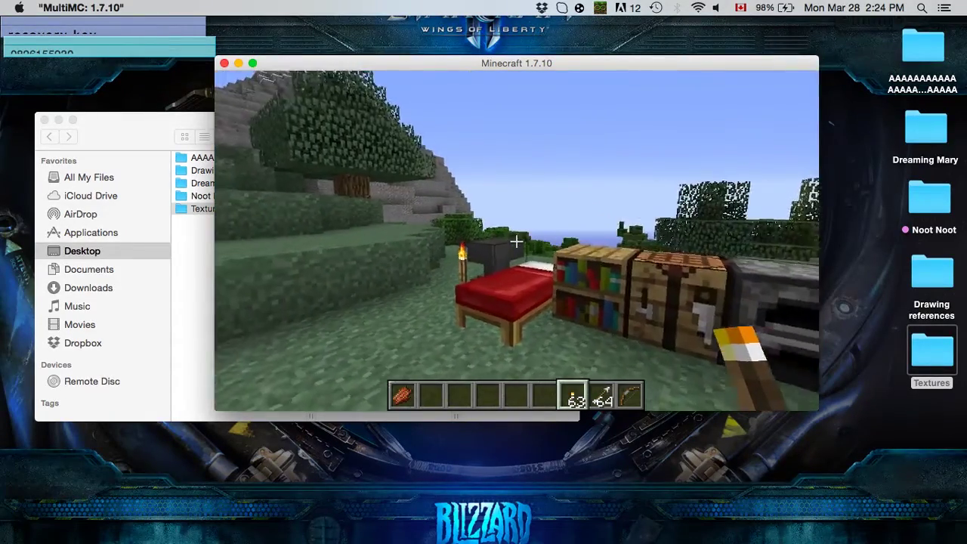
key("space")
key("w")
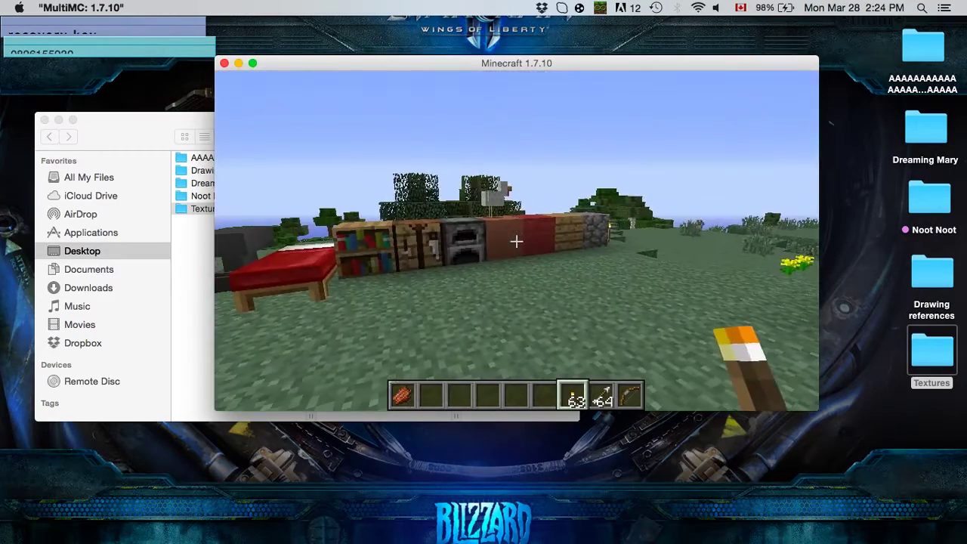
key("w")
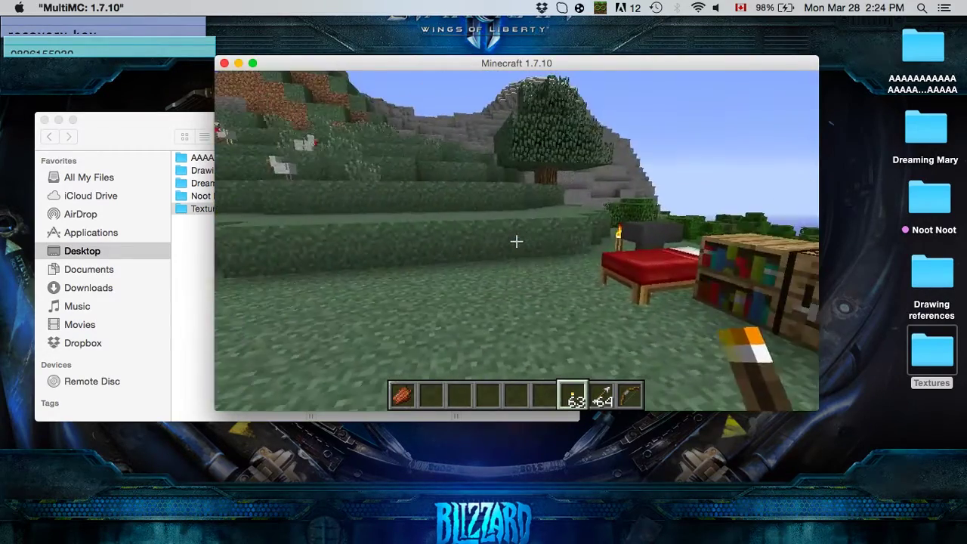
key("w")
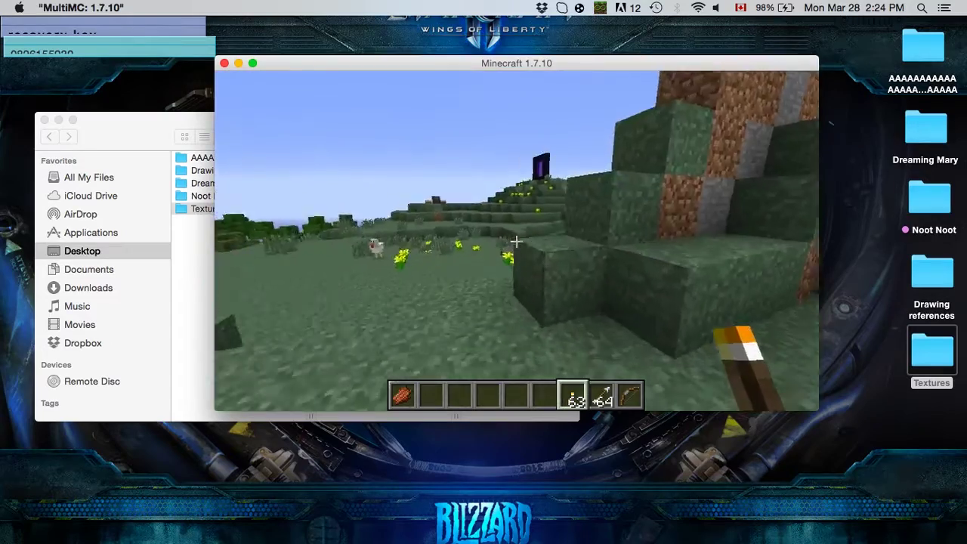
key("w")
key("space")
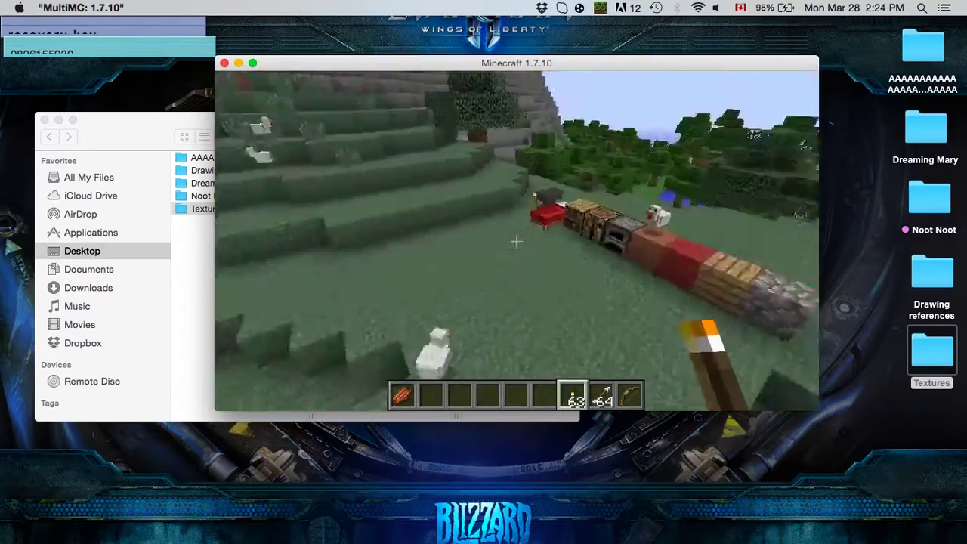
key("w")
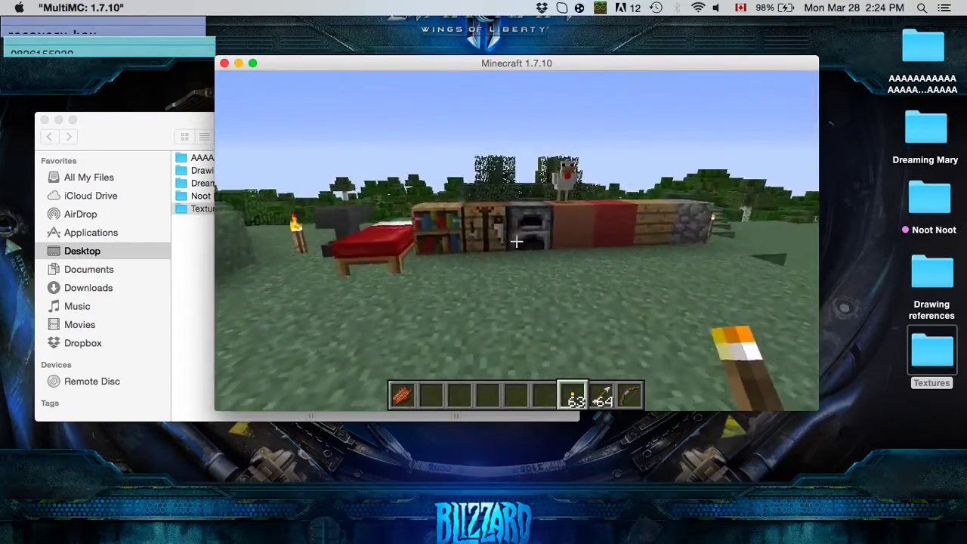
key("w")
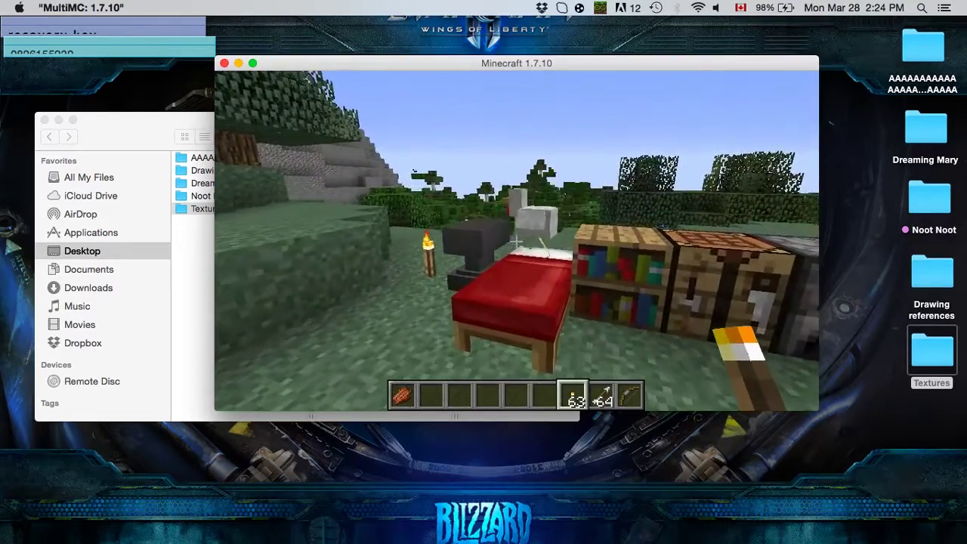
key("s")
key("w")
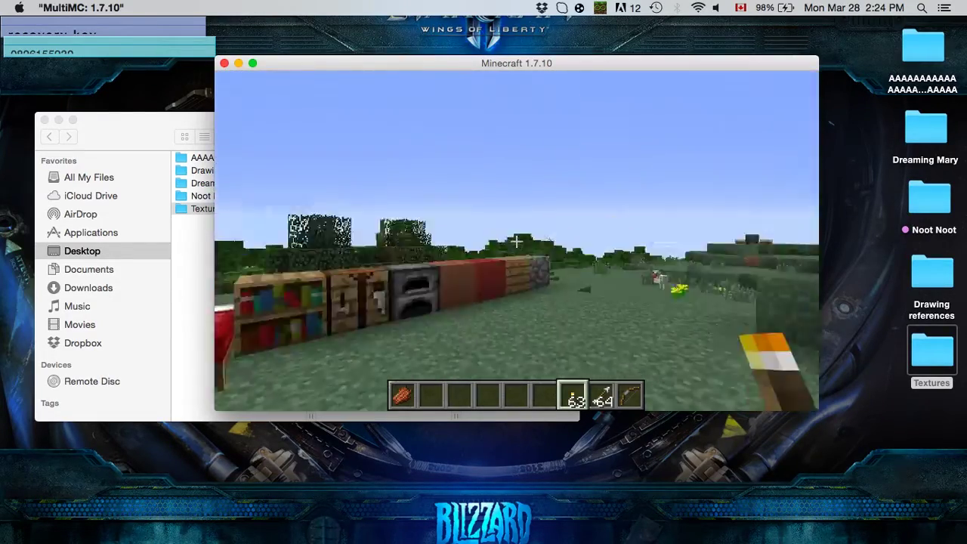
Step: Pause the game, switch to the Finder window showing the Textures folder and extract cutiecraft28954113.zip
key("Escape")
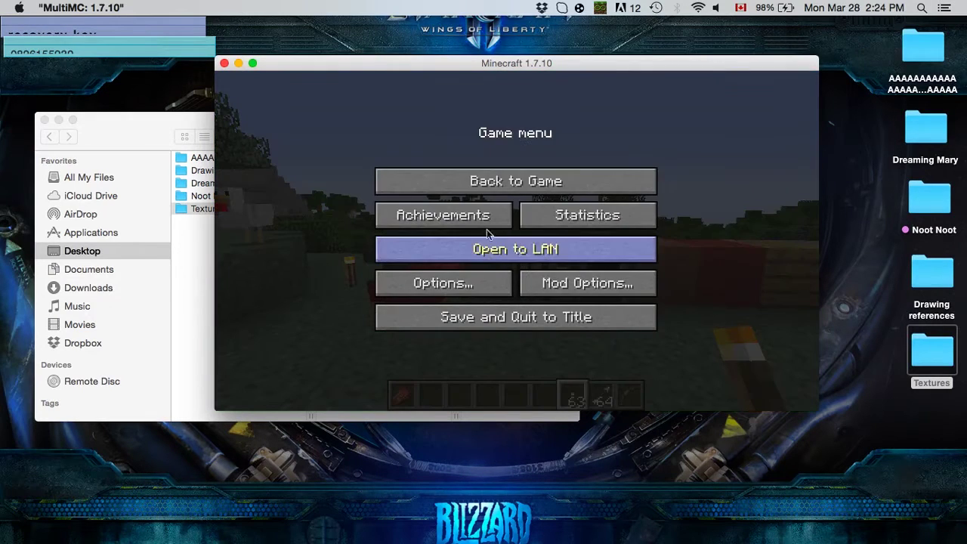
left_click(195, 259)
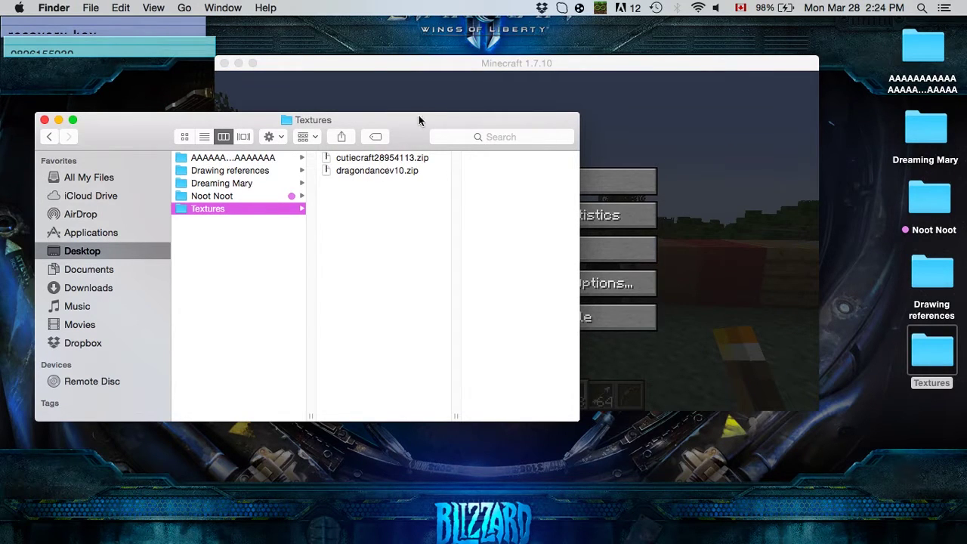
left_click_drag(398, 125, 512, 107)
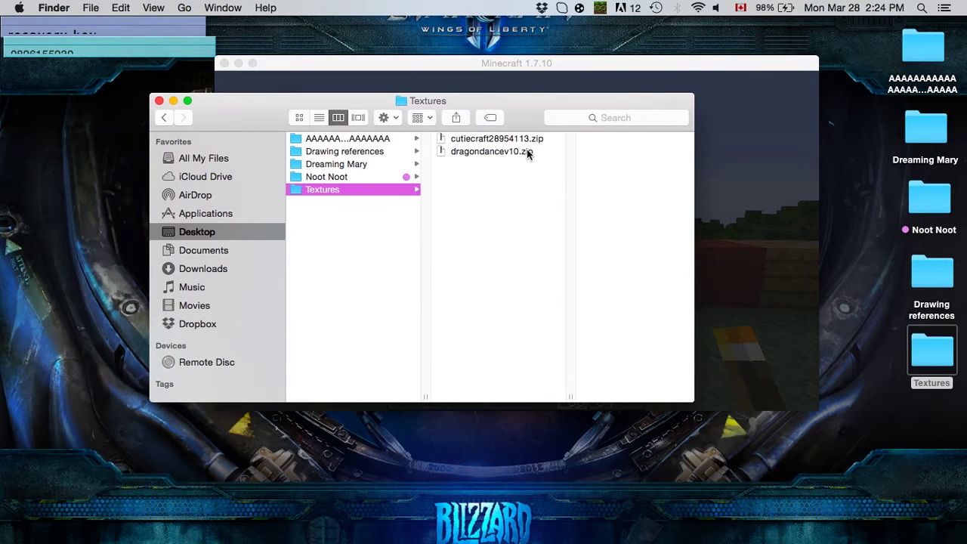
left_click(515, 139)
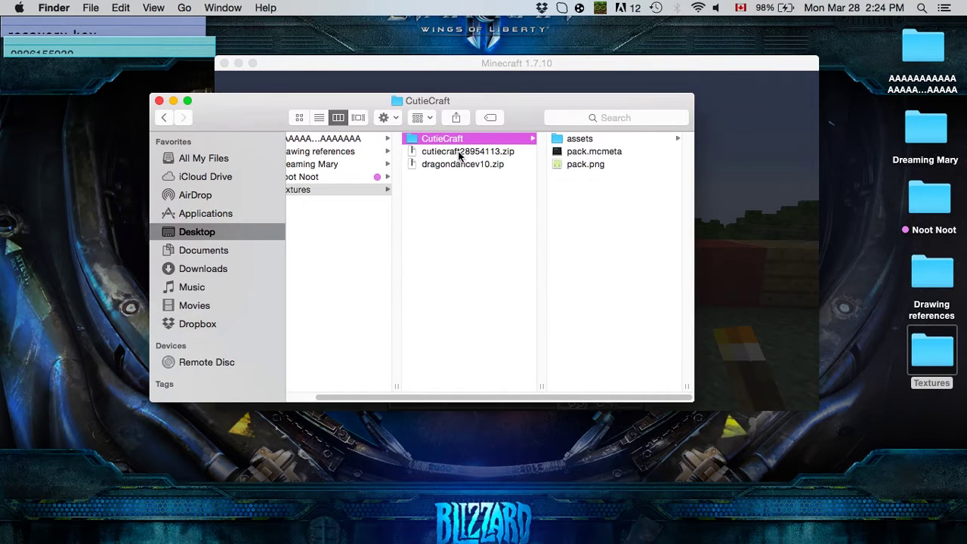
mouse_move(5, 159)
right_click(18, 136)
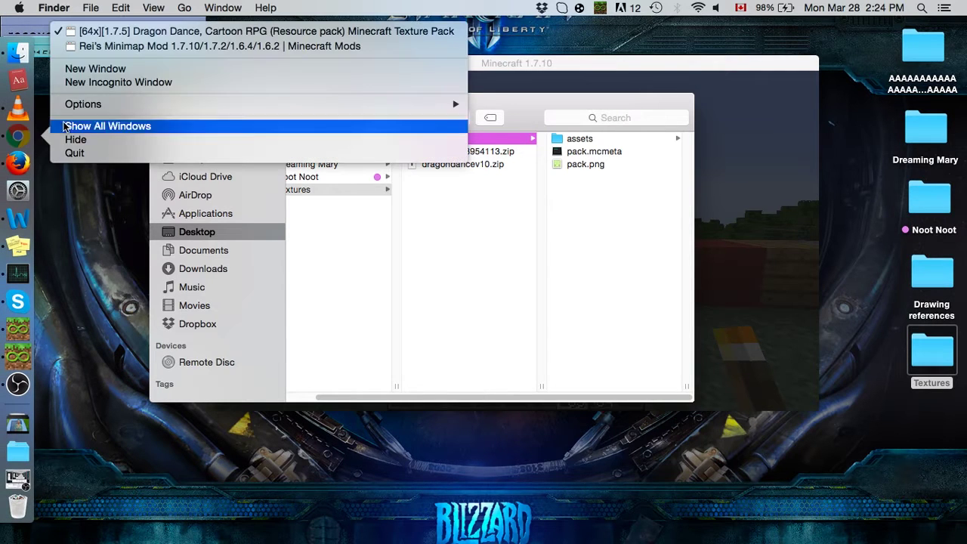
left_click(97, 69)
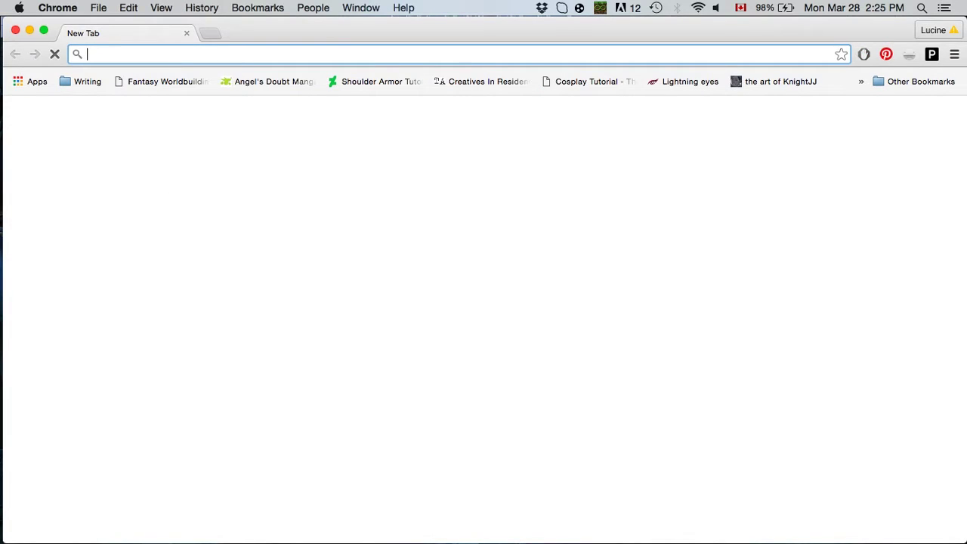
type("min")
key("BackSpace")
key("BackSpace")
key("BackSpace")
key("BackSpace")
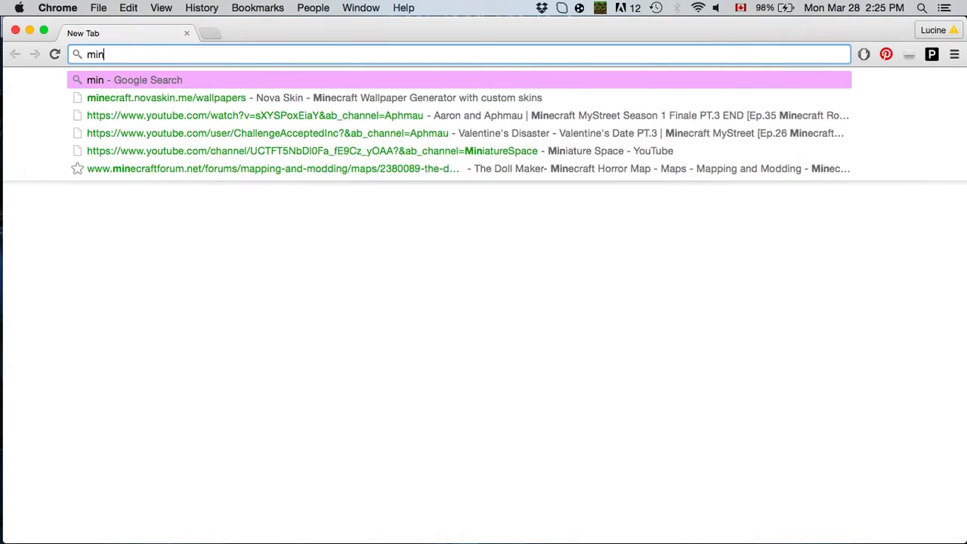
type("planet")
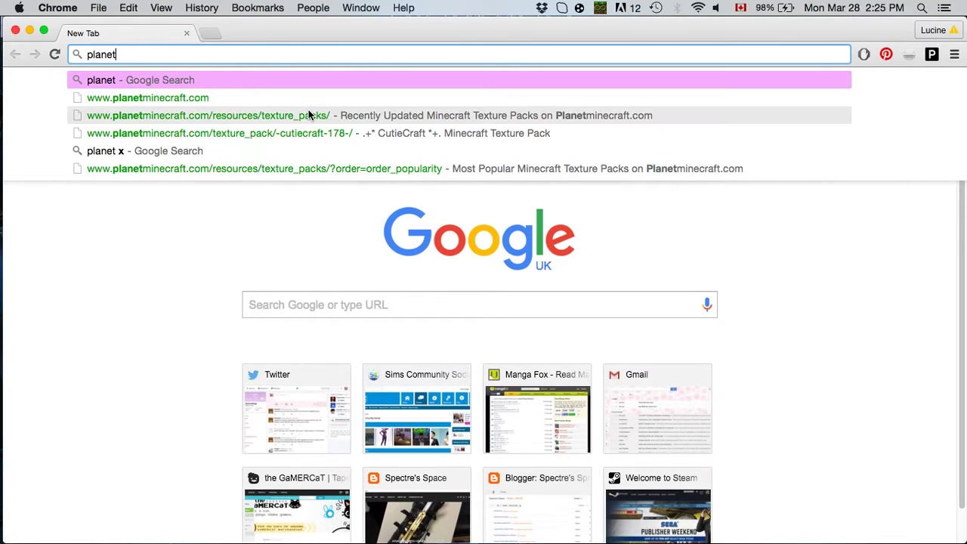
key("Down")
key("Return")
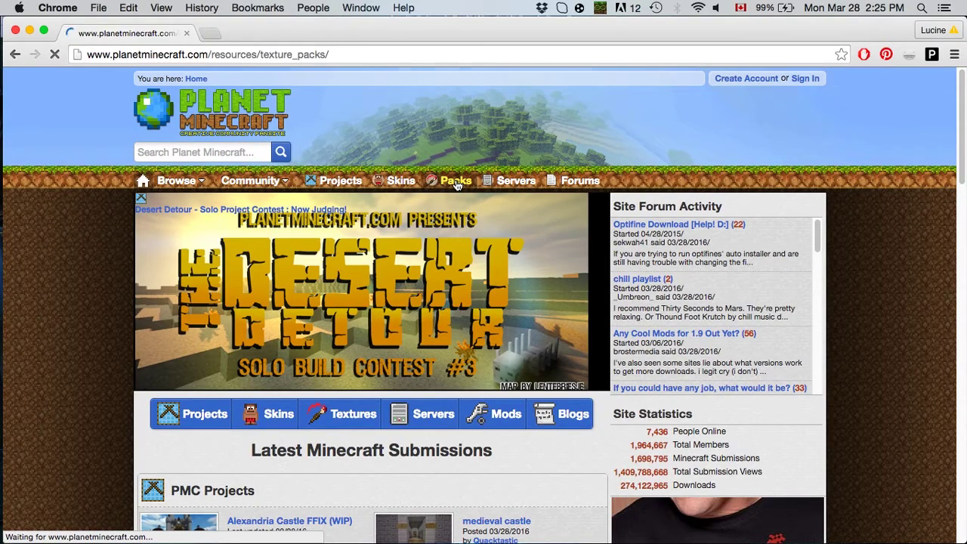
Step: View the site's texture packs section and close the browser window
left_click(456, 183)
scroll(435, 252, "down", 10)
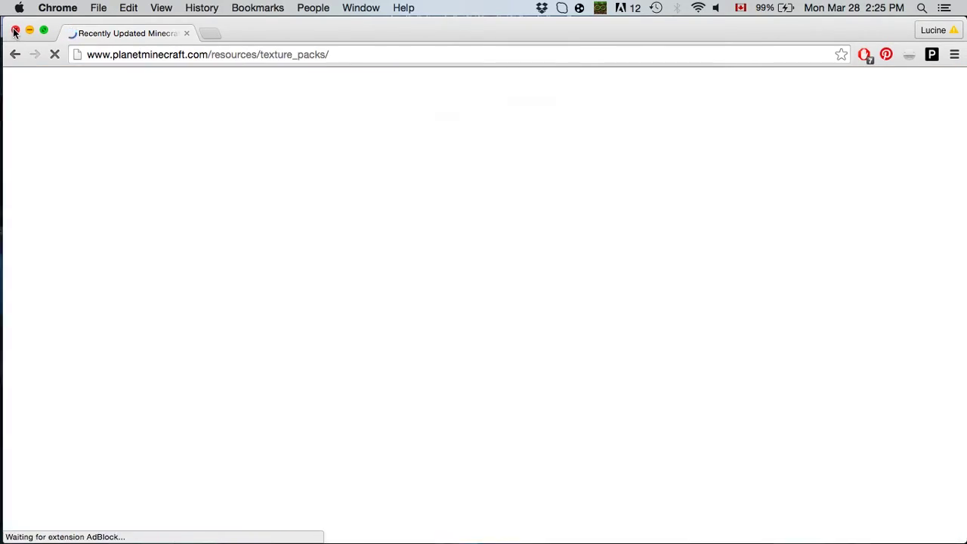
left_click(14, 31)
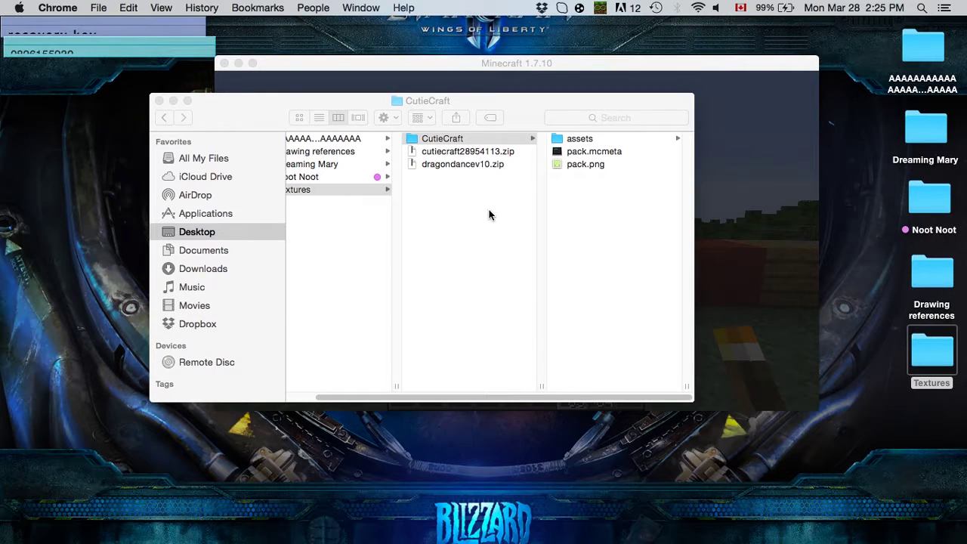
Step: Extract dragondancev10.zip in the Textures folder
left_click(500, 138)
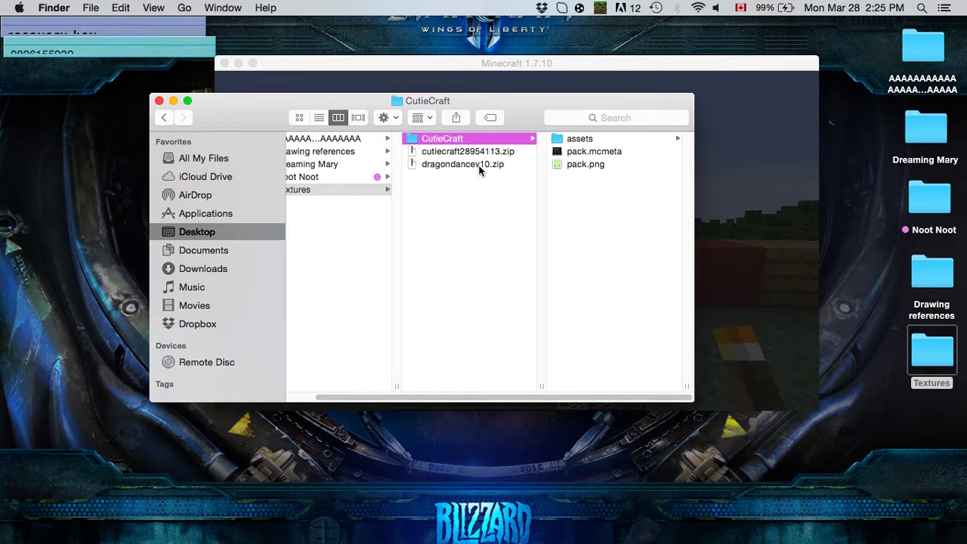
left_click(437, 152)
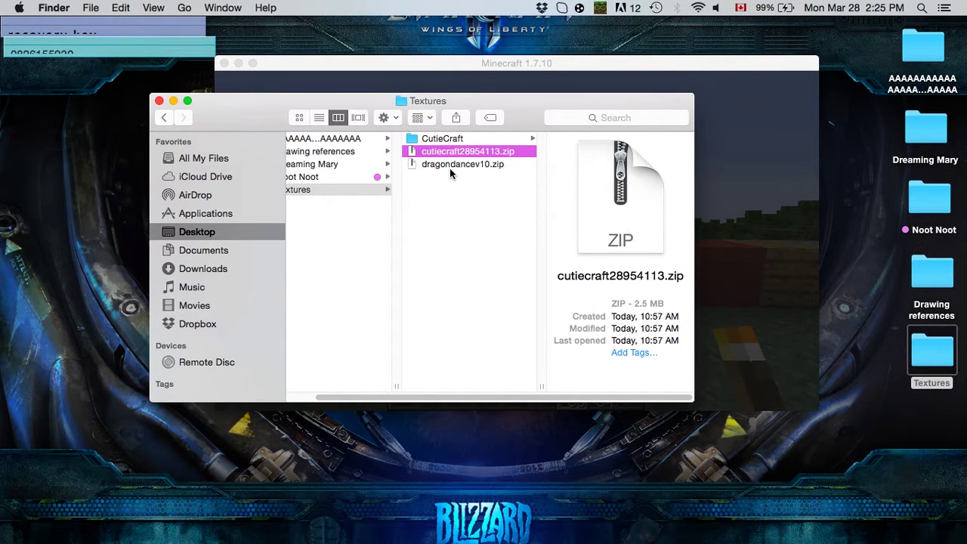
left_click(451, 164)
double_click(449, 163)
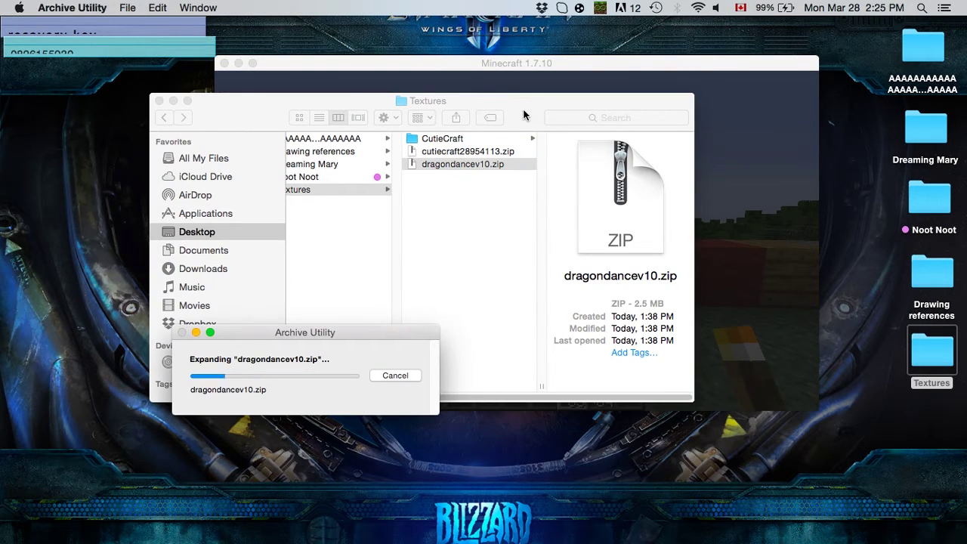
Step: Open a second Finder window on the desktop's Textures folder and arrange both windows so each pack list is reachable
left_click_drag(523, 108, 416, 54)
double_click(921, 360)
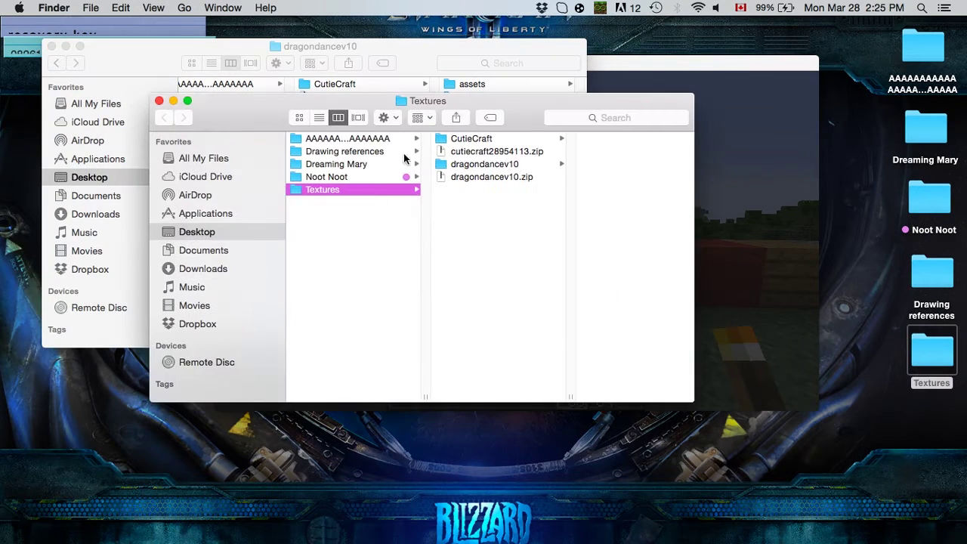
left_click_drag(504, 107, 512, 223)
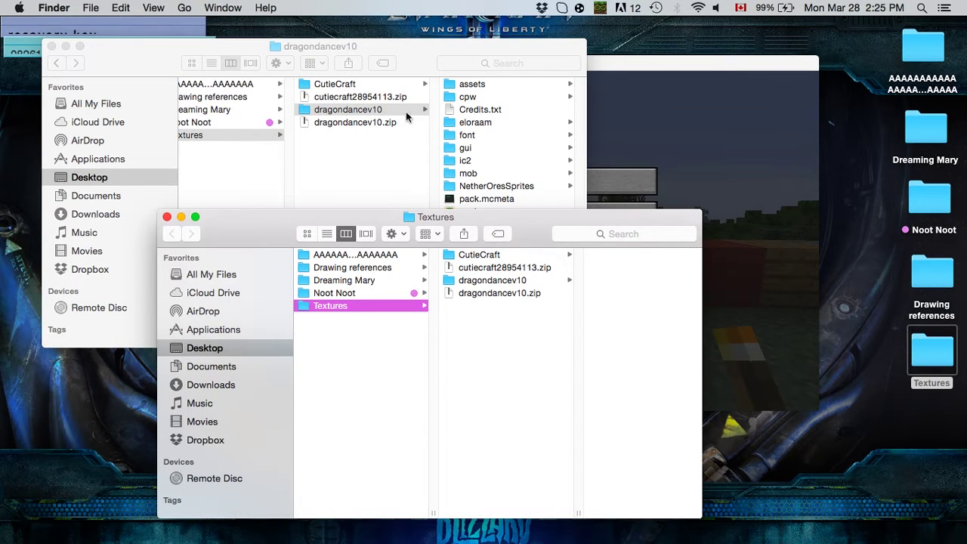
Step: Enlarge the first Finder window and open the assets/minecraft/textures/blocks folder inside dragondancev10
left_click(484, 113)
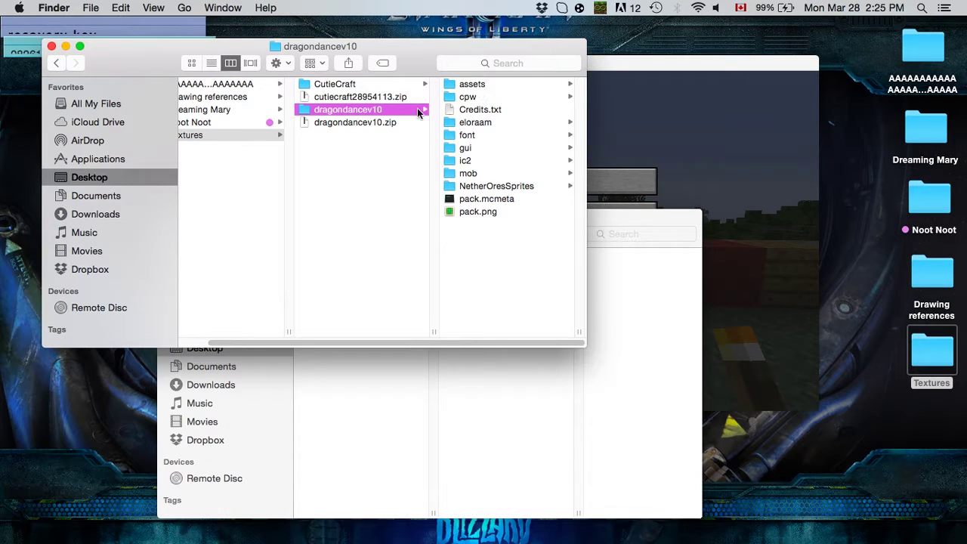
left_click(482, 85)
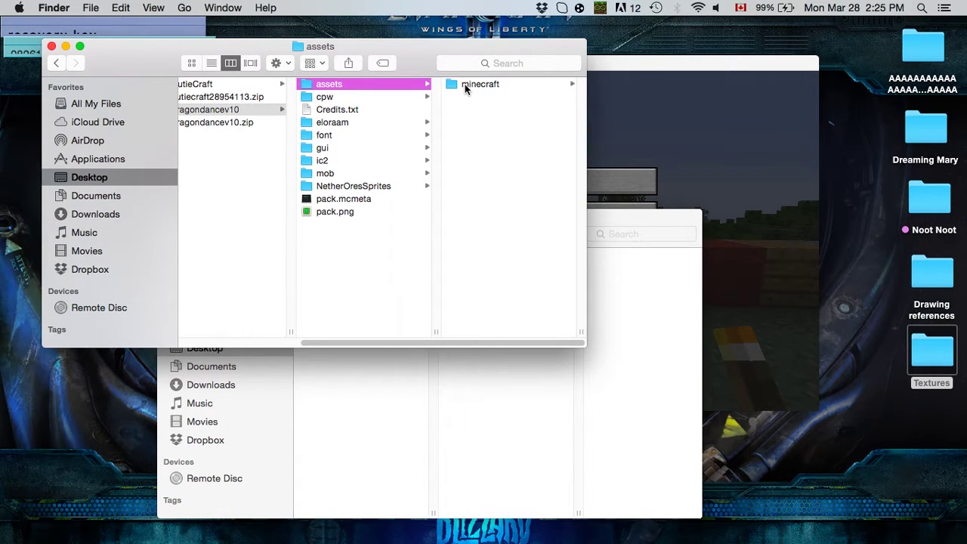
left_click_drag(418, 56, 358, 34)
left_click_drag(526, 324, 621, 542)
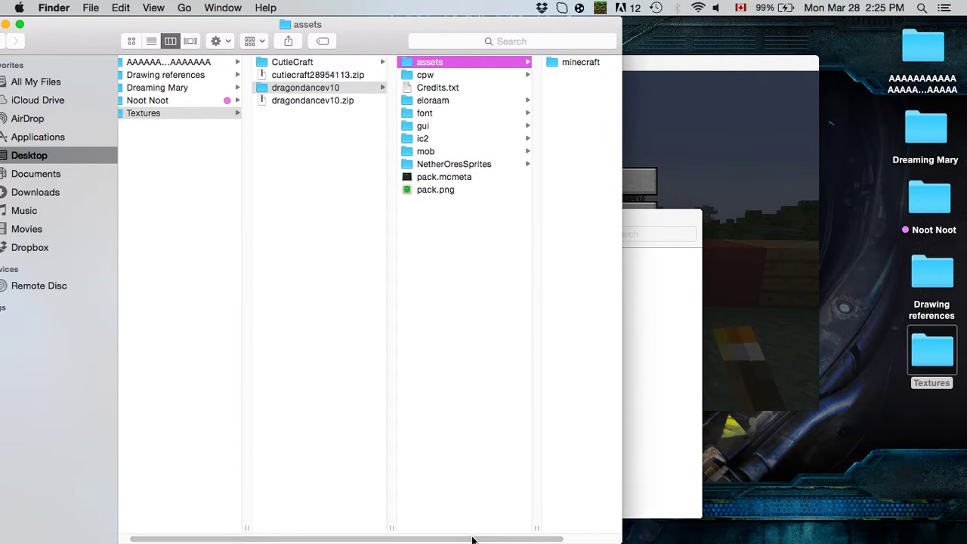
left_click_drag(474, 540, 536, 539)
left_click(546, 64)
left_click(531, 75)
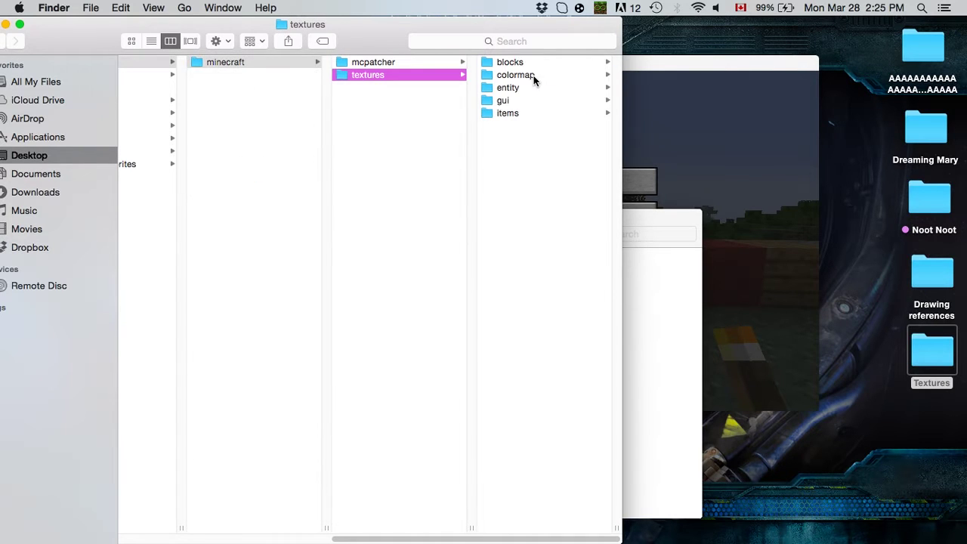
left_click(549, 62)
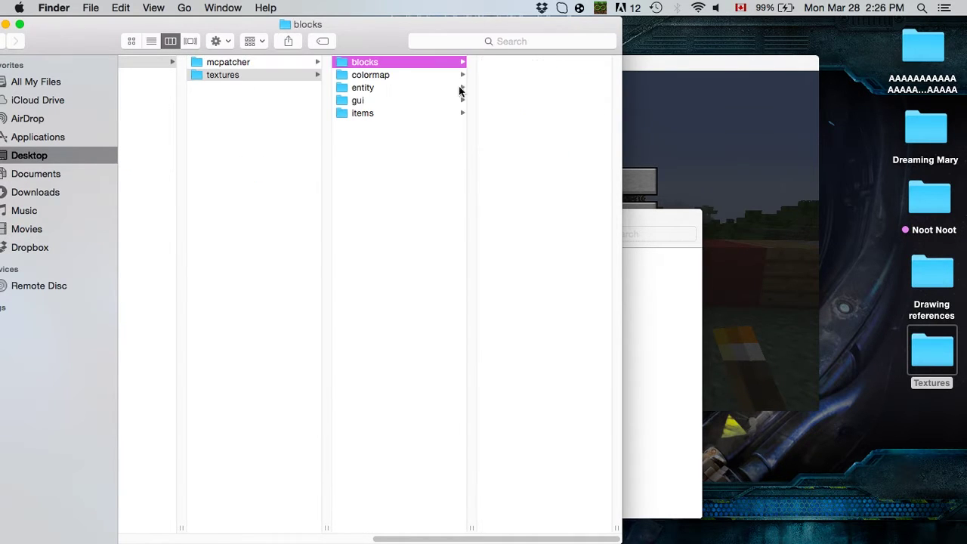
Step: Preview several block images in the dragondancev10 blocks folder, including anvil_top_damaged_0.png, and return to the folder listing
left_click(561, 75)
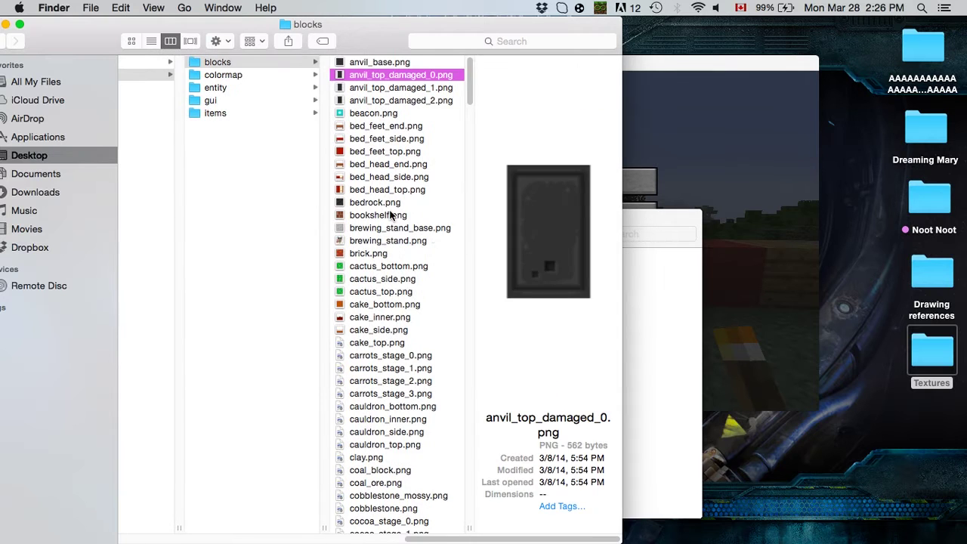
left_click(390, 214)
left_click(401, 278)
left_click(402, 318)
left_click(233, 79)
left_click(244, 65)
Step: Open CutieCraft's assets/minecraft/textures folder in the second Finder window and dragondancev10's gui folder in the first
left_click(634, 342)
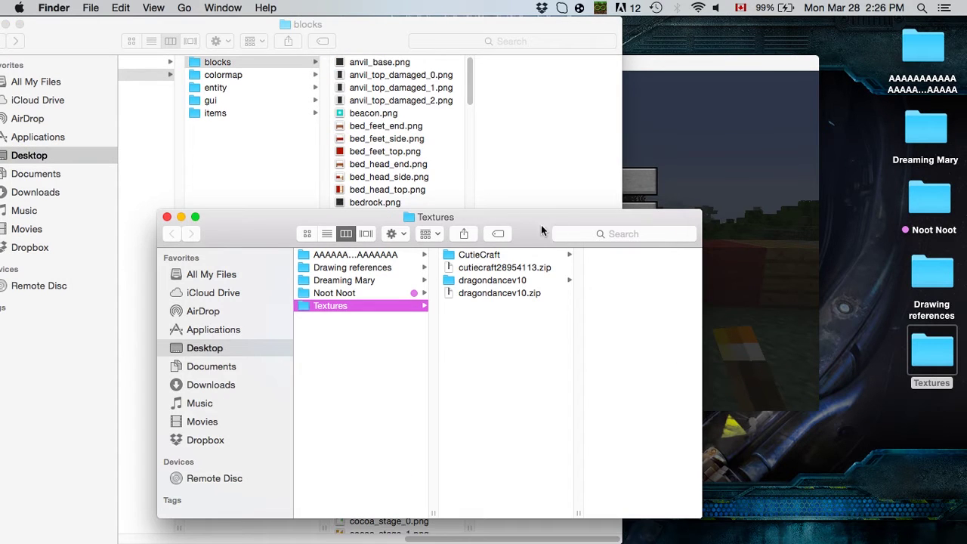
left_click_drag(538, 225, 687, 185)
left_click(633, 217)
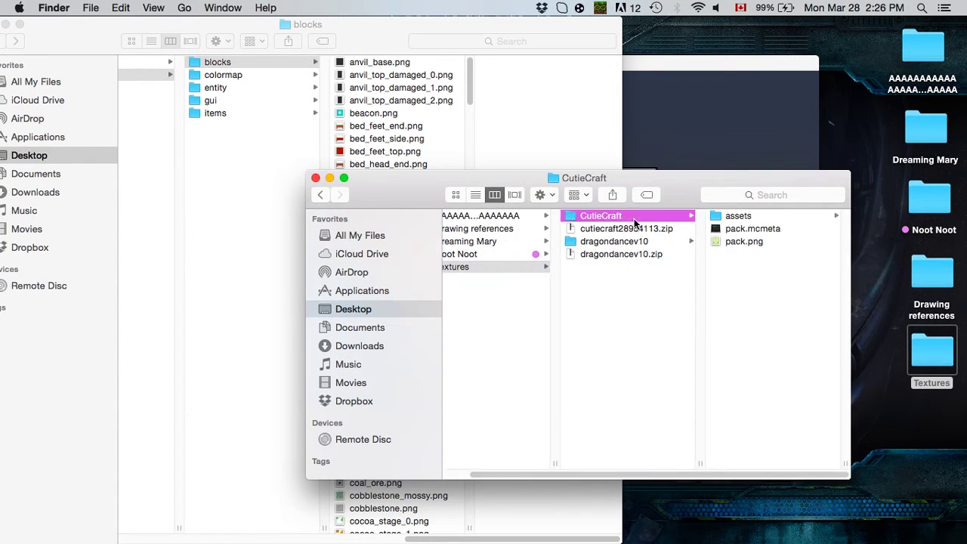
left_click(743, 217)
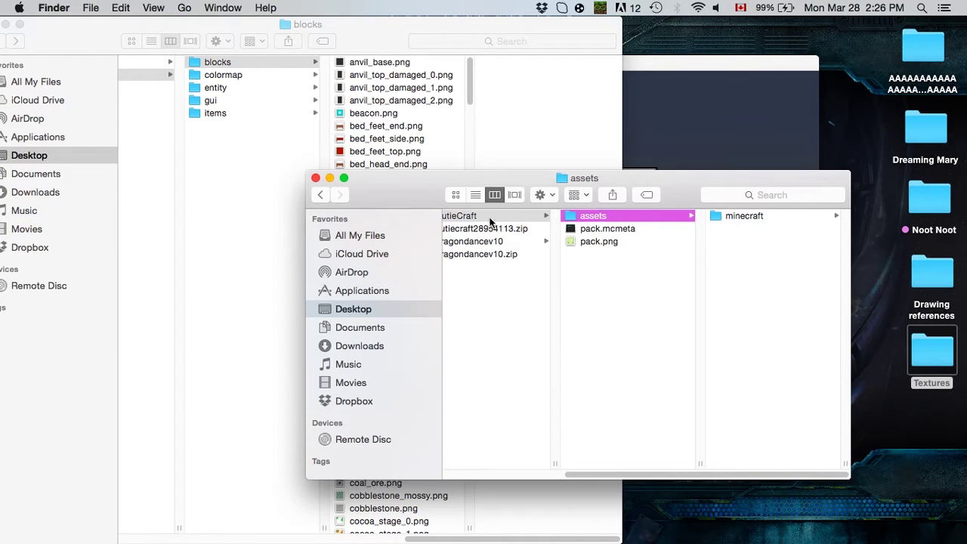
left_click_drag(678, 475, 805, 461)
left_click(747, 216)
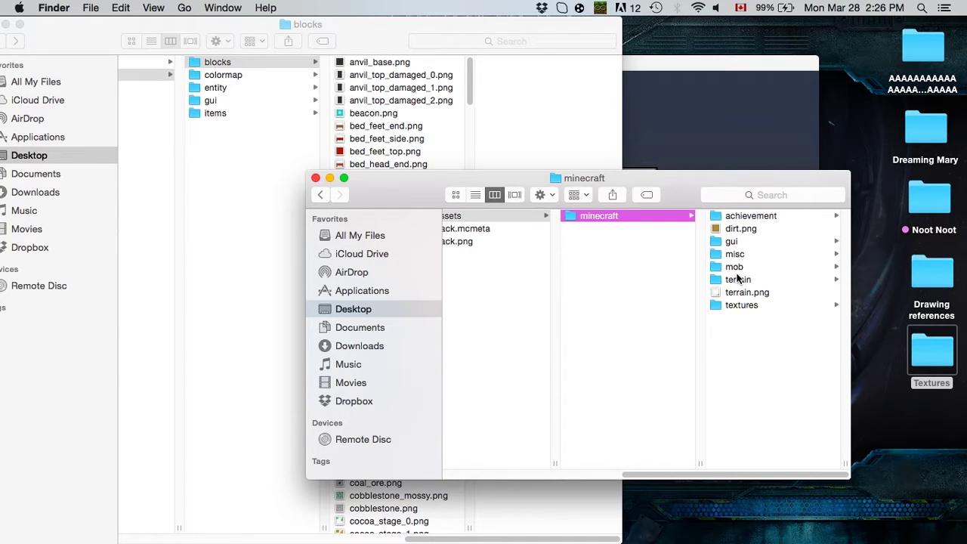
left_click(756, 306)
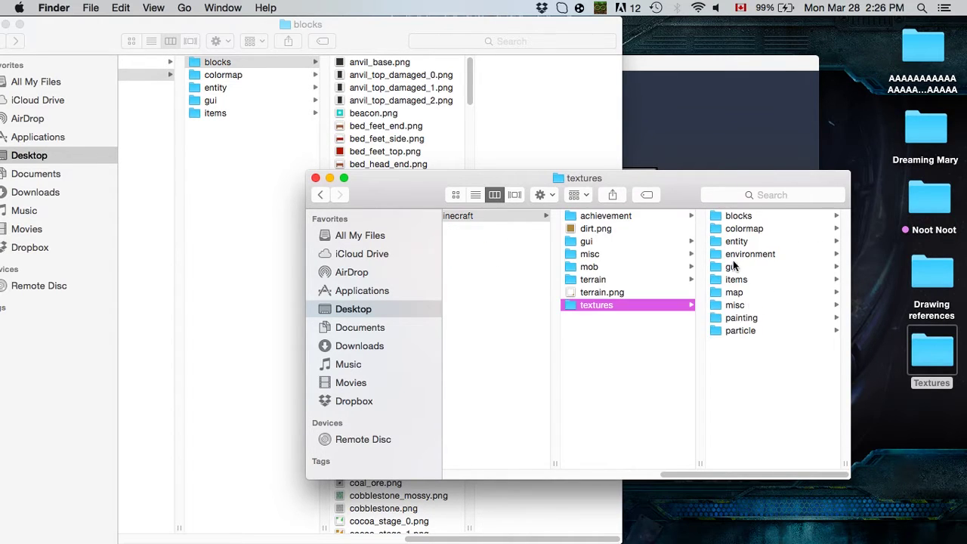
left_click(229, 97)
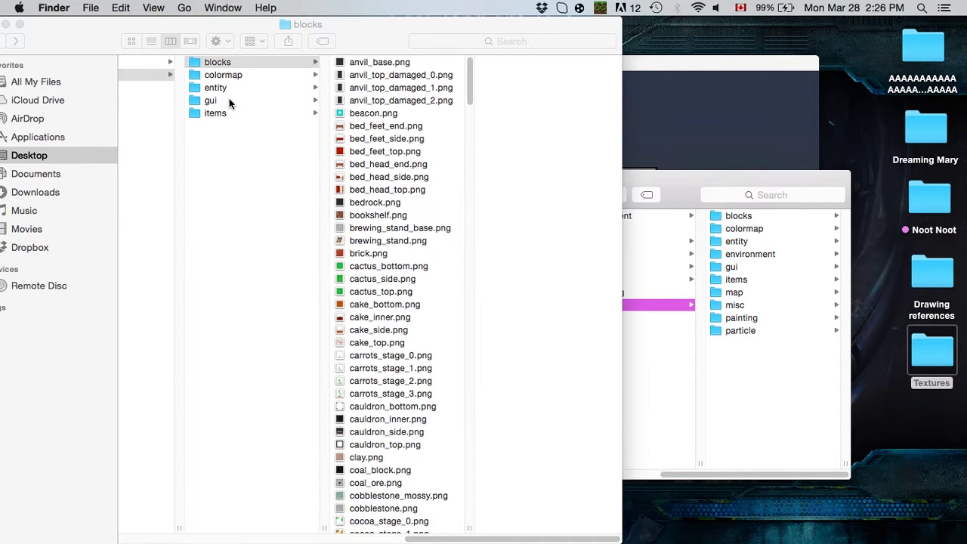
left_click(226, 100)
Step: Switch to Minecraft, activate the dragondancev10.zip resource pack and return to the game
left_click(777, 106)
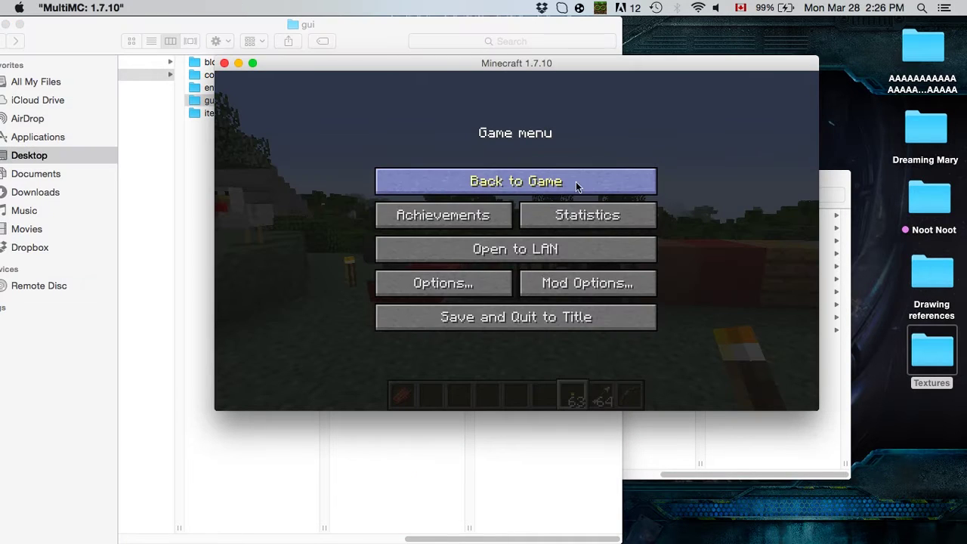
left_click(439, 286)
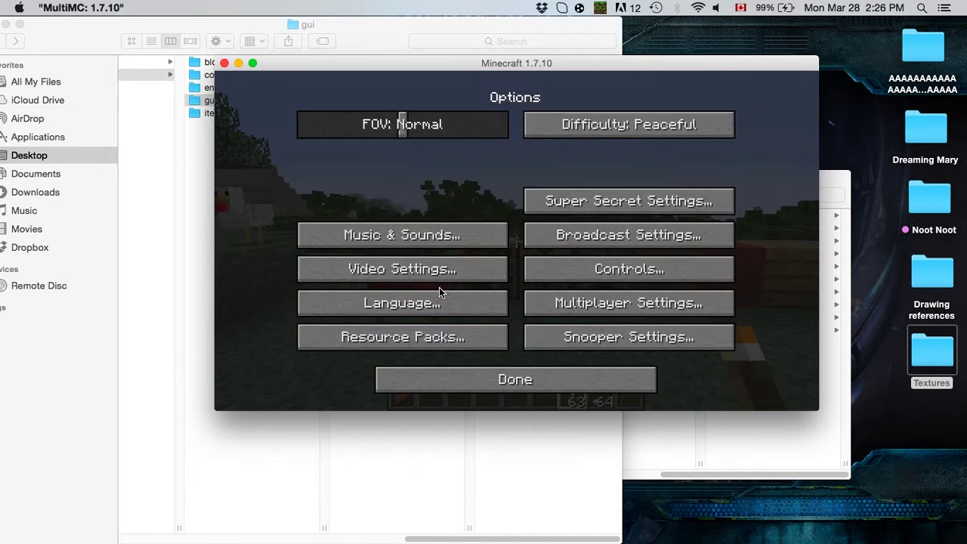
left_click(432, 342)
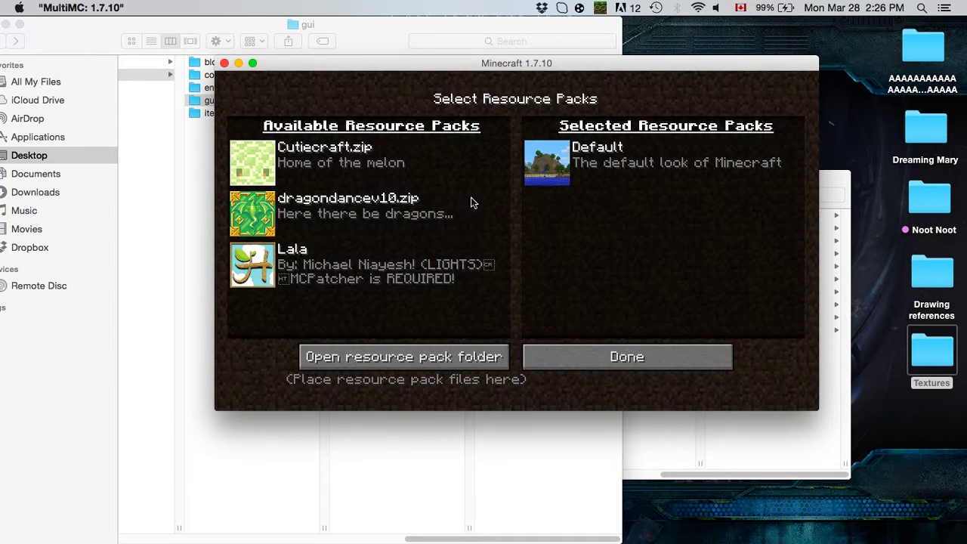
left_click(252, 213)
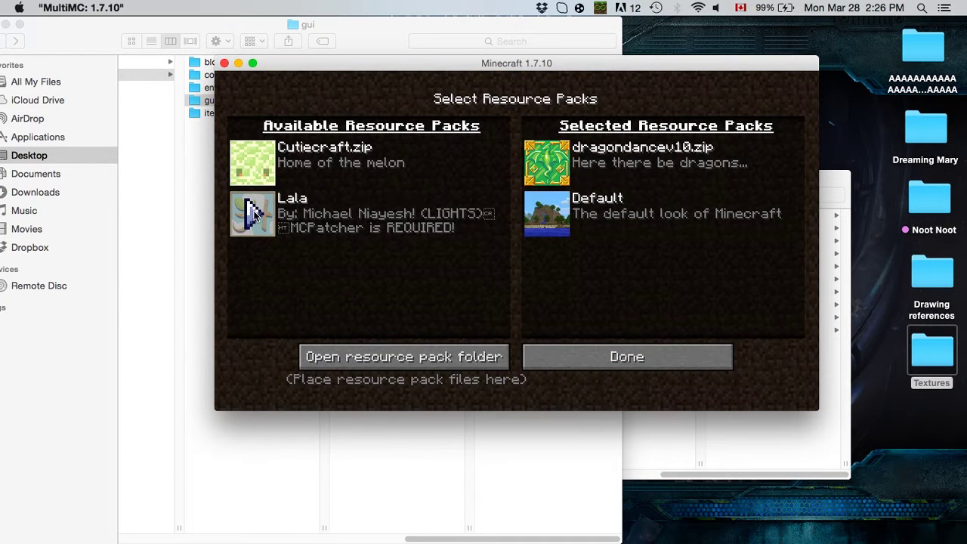
left_click(649, 356)
key("Escape")
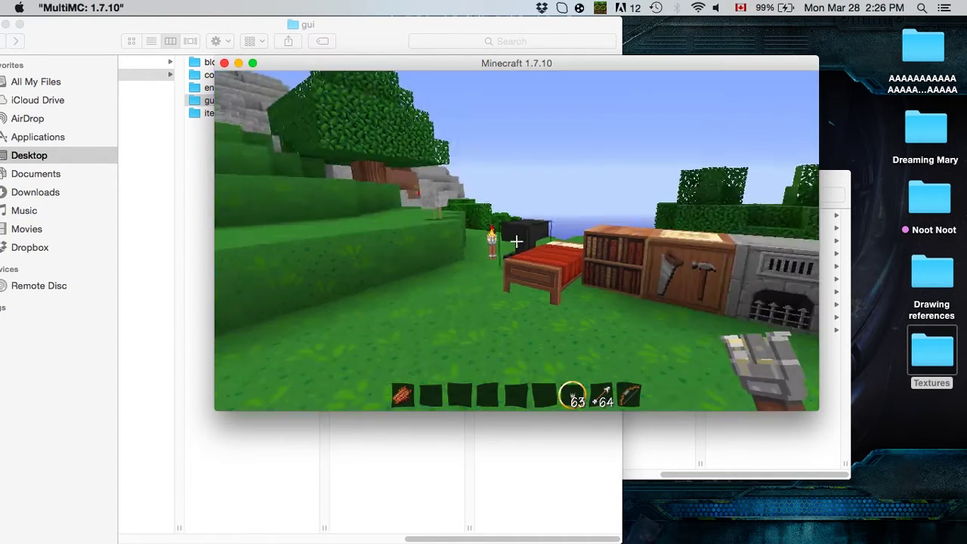
Step: Walk around the row of placed blocks and the surrounding terrain to examine the Dragon Dance textures
key("w")
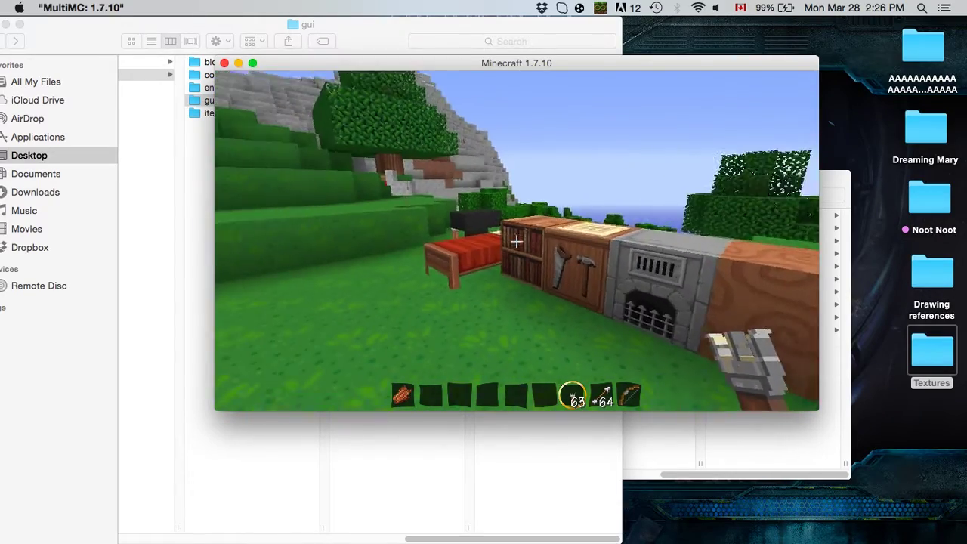
key("w")
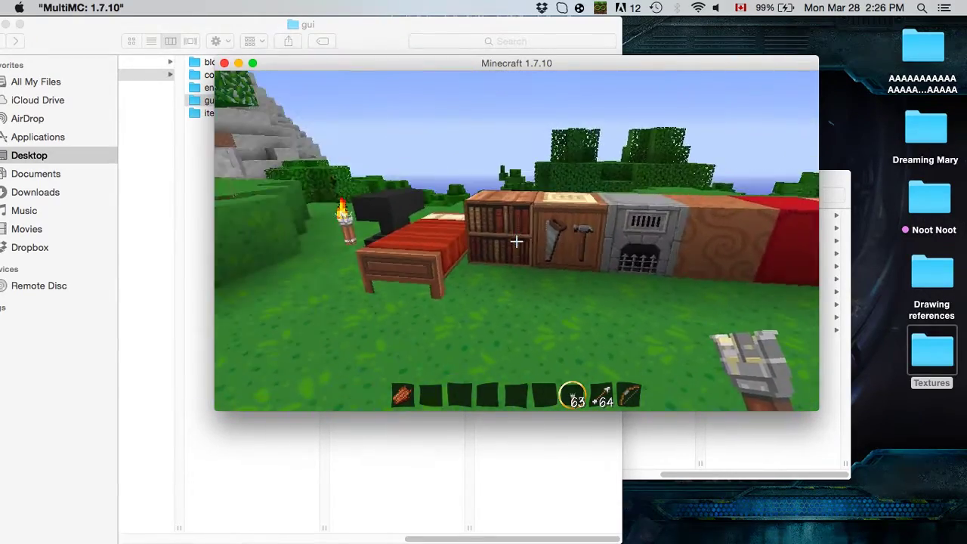
key("w")
key("d")
key("s")
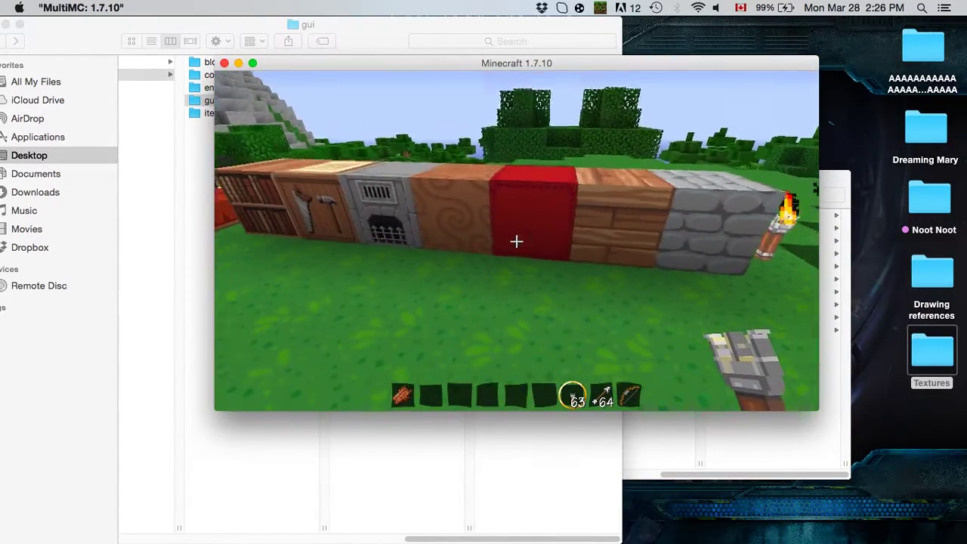
key("w")
key("a")
key("d")
key("w")
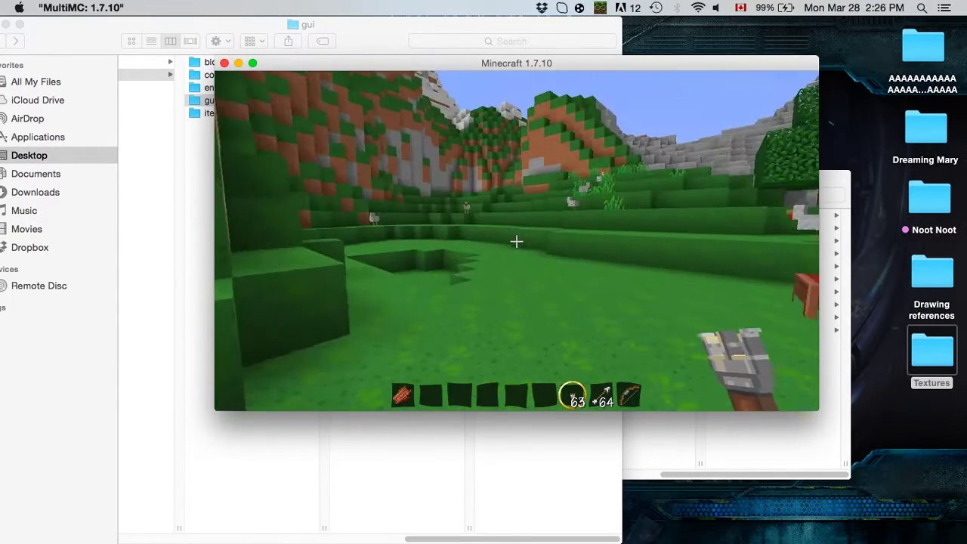
Step: Change to survival mode with /gamemode 0, look at the health and hunger icons, and pause the game
type("/gamemode 0")
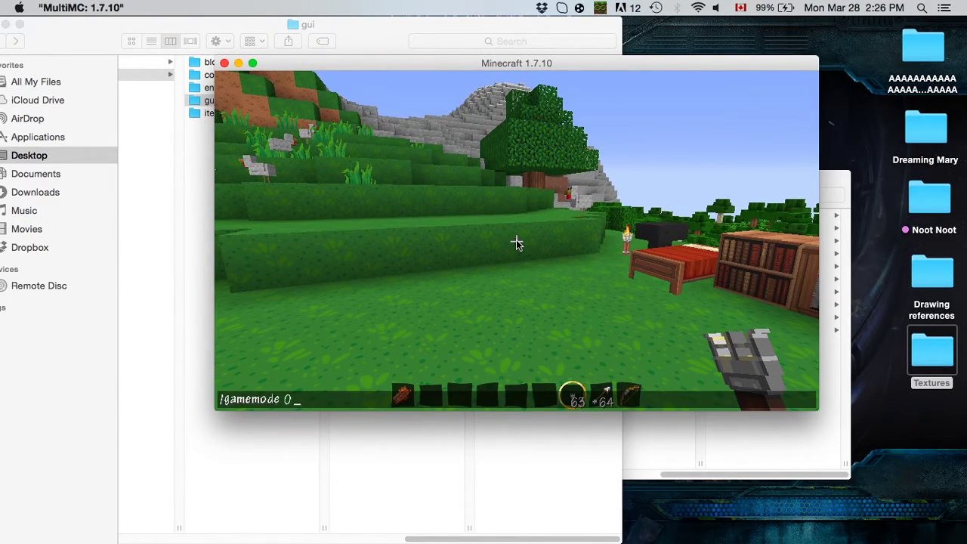
key("Return")
key("w")
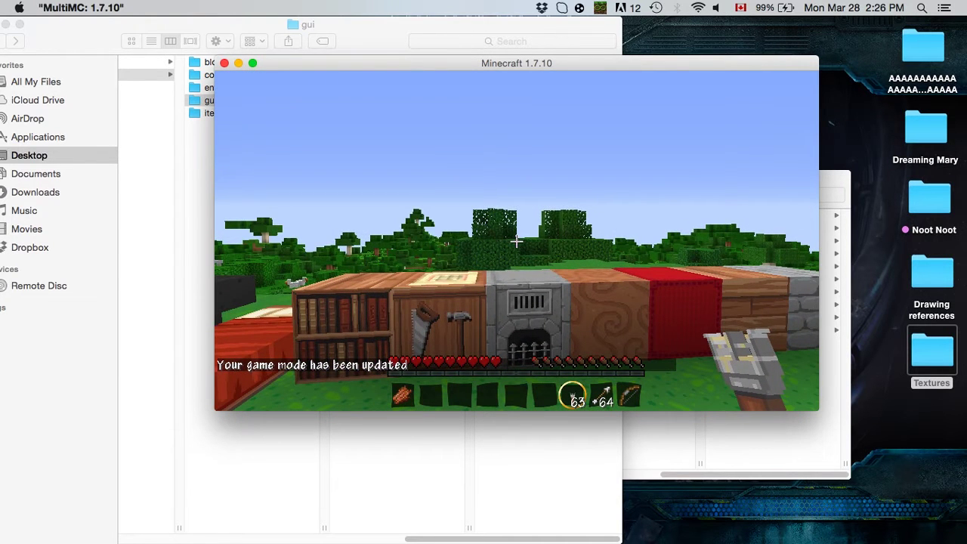
key("s")
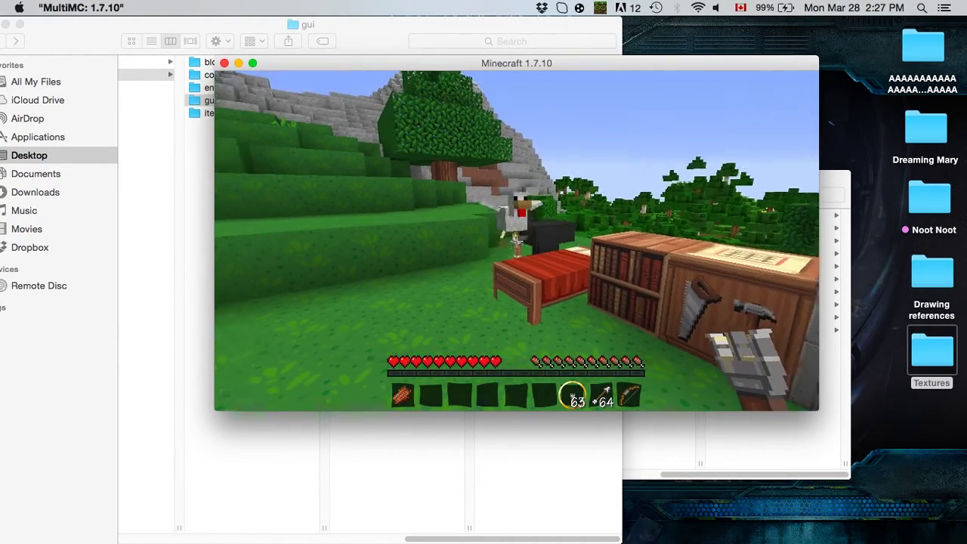
key("Escape")
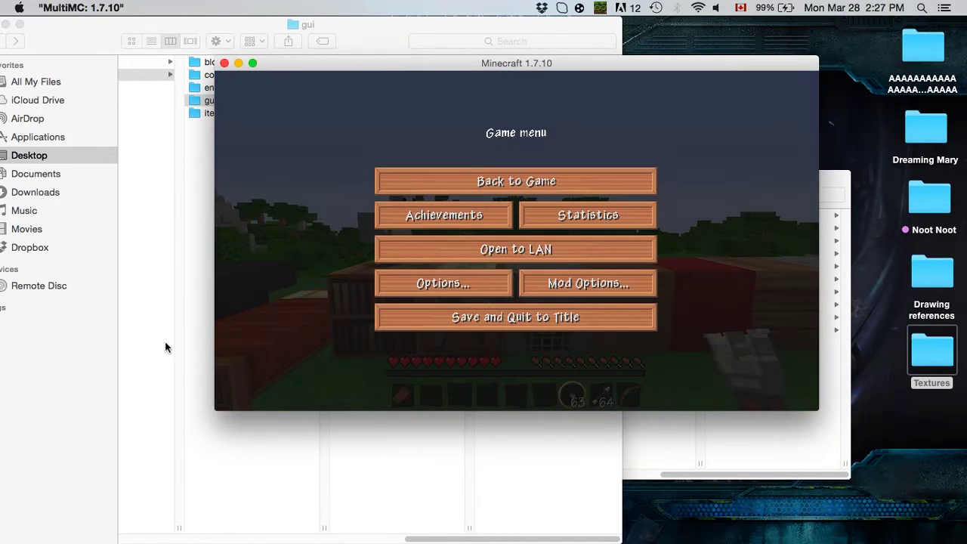
Step: Return to Finder, preview widgets.png in dragondancev10's gui folder and widen that window
left_click(121, 339)
left_click(818, 435)
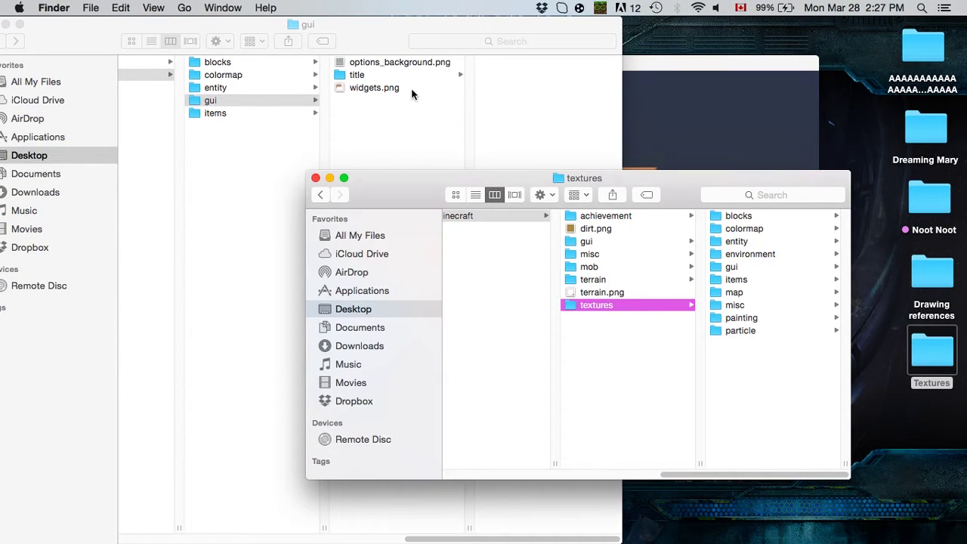
left_click(380, 95)
left_click(453, 89)
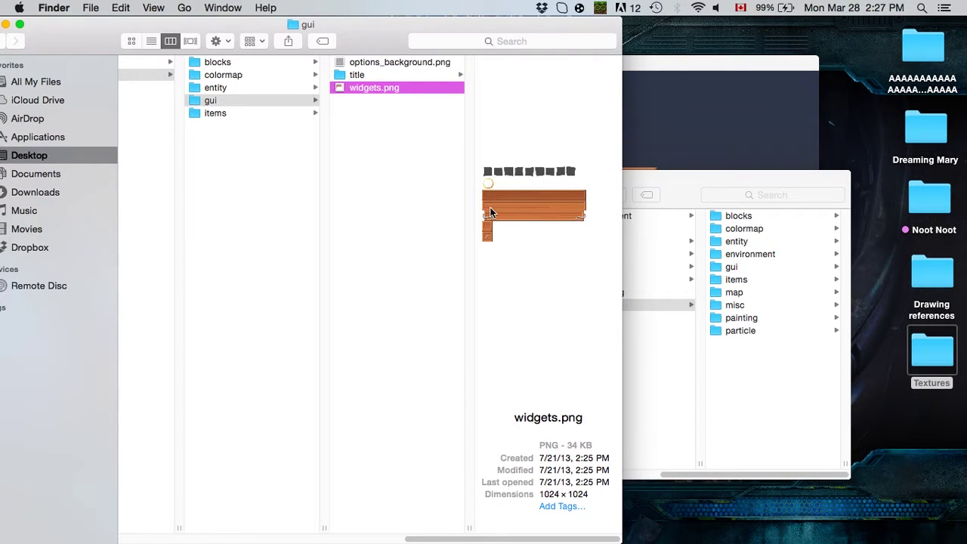
left_click_drag(626, 315, 723, 313)
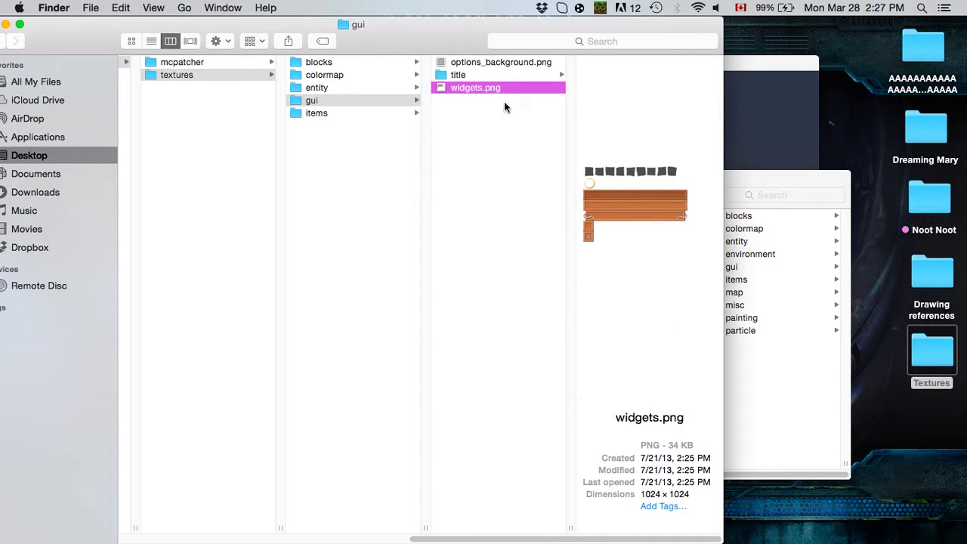
Step: Move icons.png from CutieCraft's gui folder into dragondancev10's gui folder
left_click(752, 355)
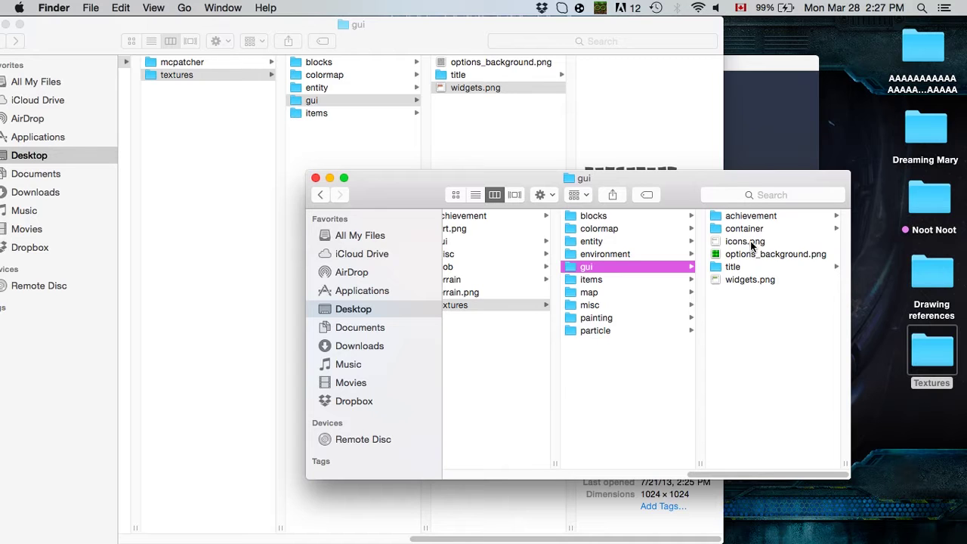
left_click(757, 243)
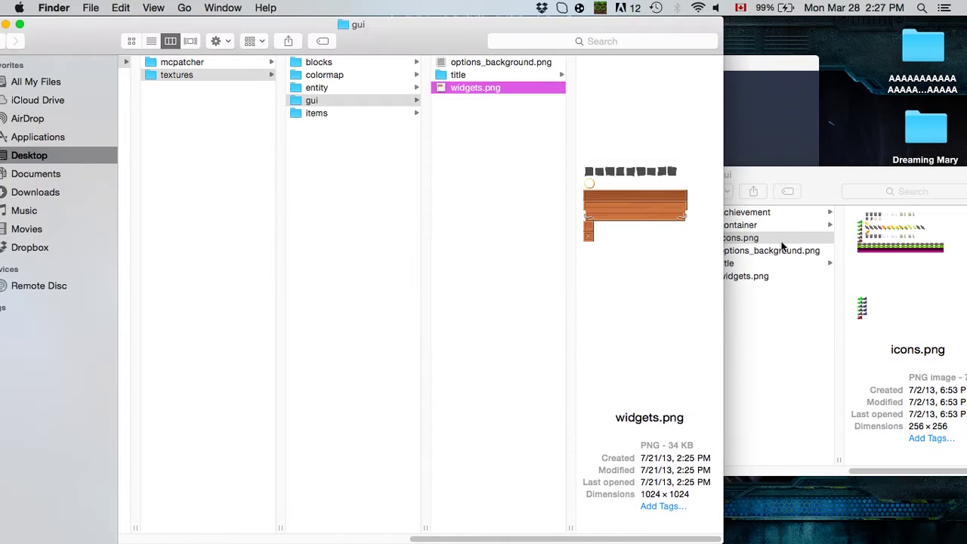
left_click(753, 239)
left_click_drag(743, 240, 495, 128)
Step: Open the moved icons.png in Preview, examine its heart, hunger and experience bar graphics, and close it
left_click(503, 64)
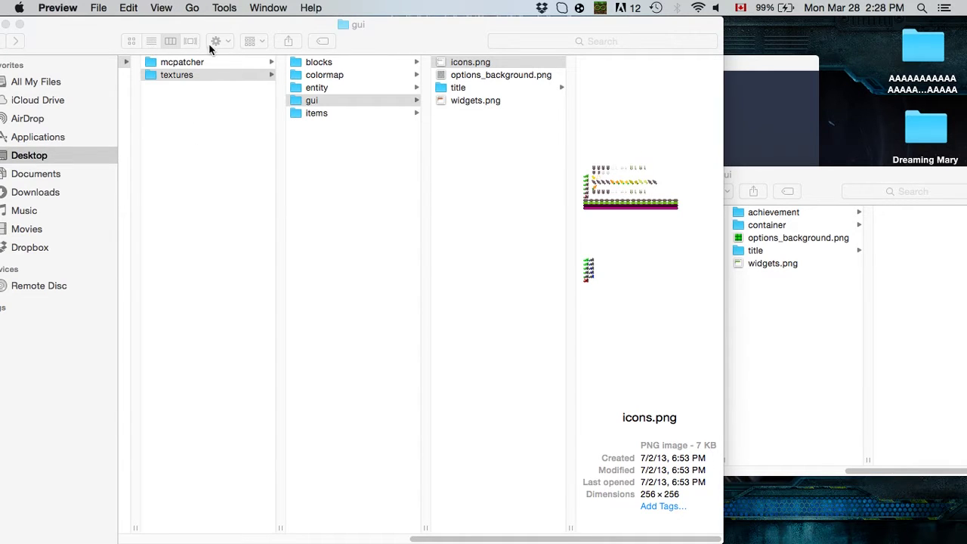
scroll(201, 149, "up", 4)
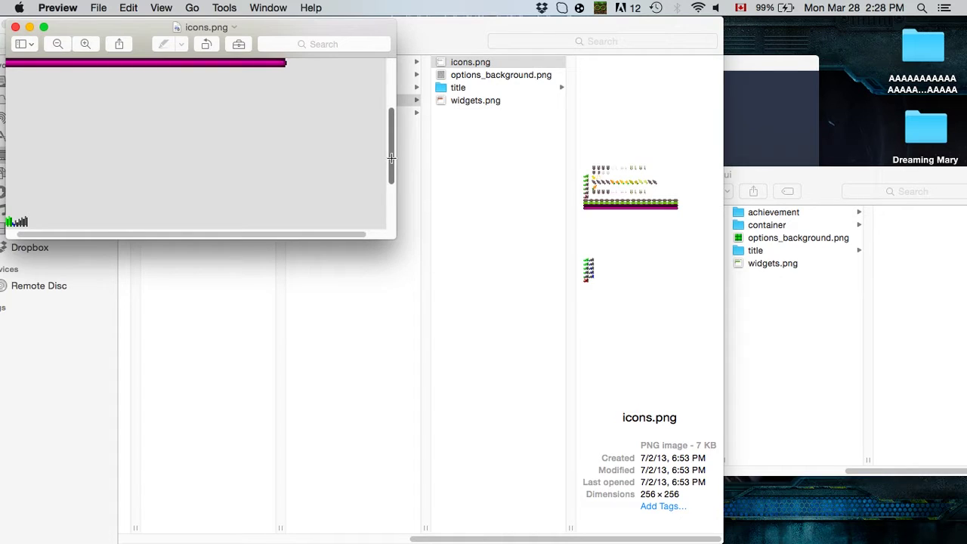
left_click_drag(391, 158, 387, 110)
scroll(222, 232, "left", 1)
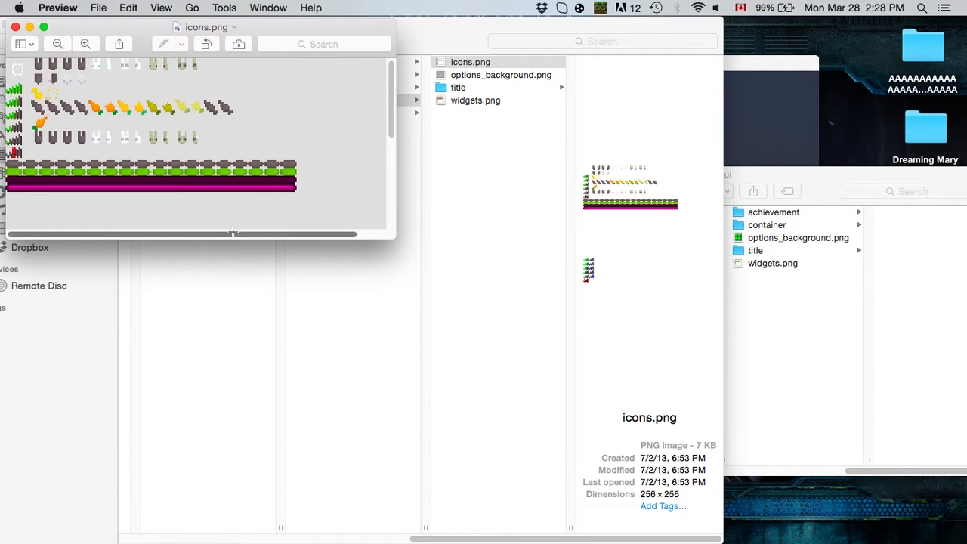
left_click(14, 28)
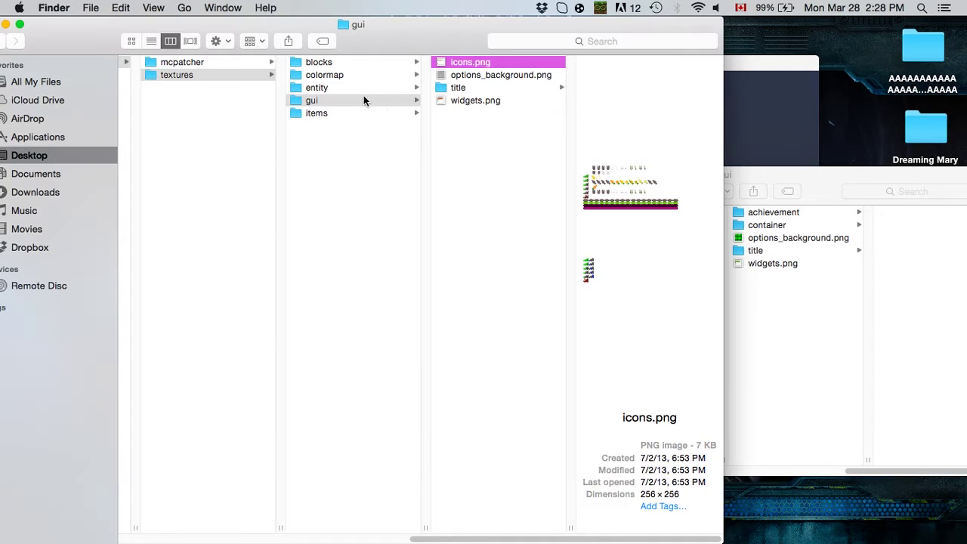
Step: Open the entity folder of both packs and look through CutieCraft's list of entity textures
left_click(359, 87)
left_click(472, 63)
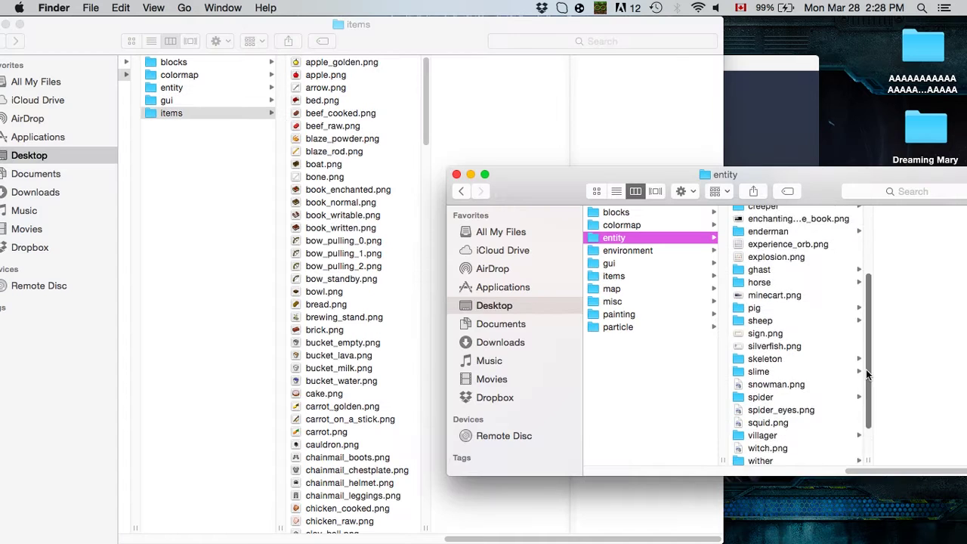
scroll(866, 429, "down", 3)
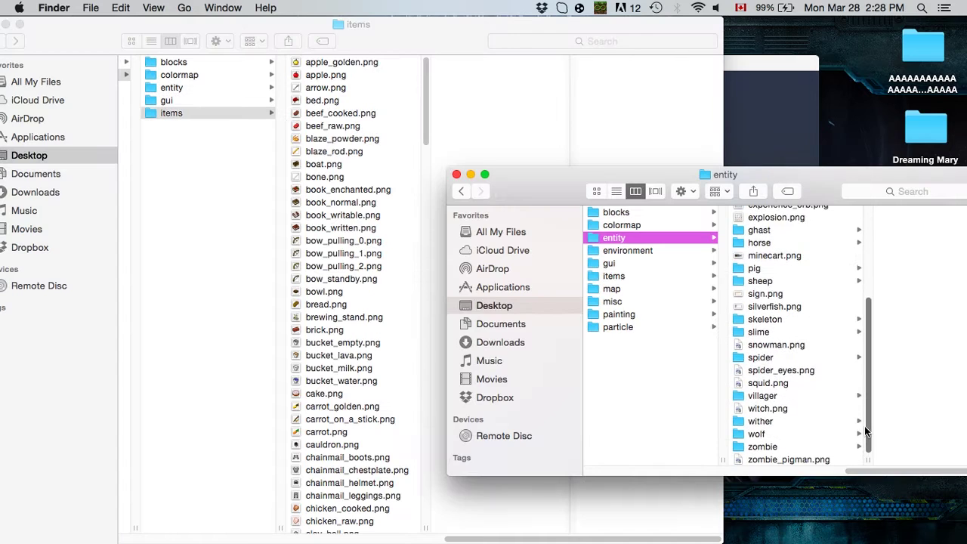
left_click_drag(865, 424, 859, 278)
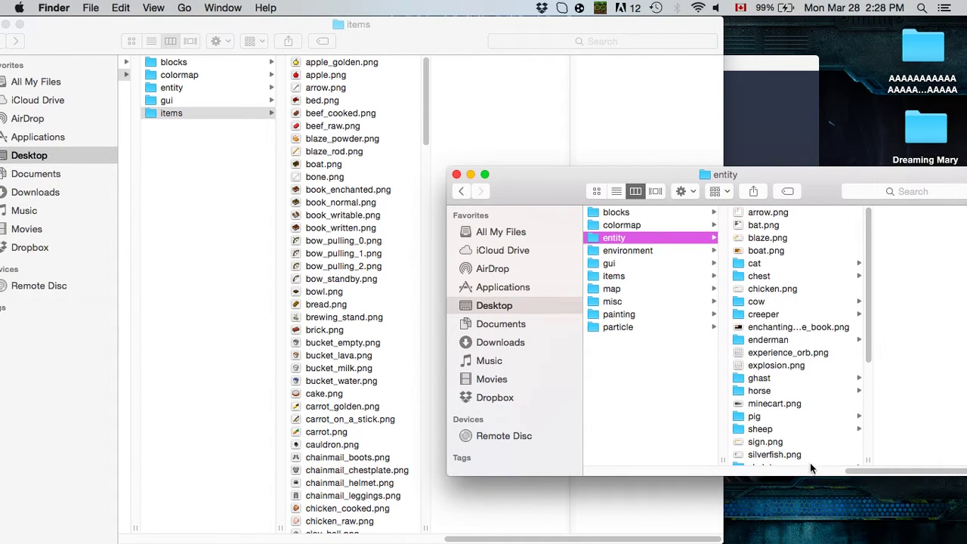
left_click_drag(863, 471, 816, 471)
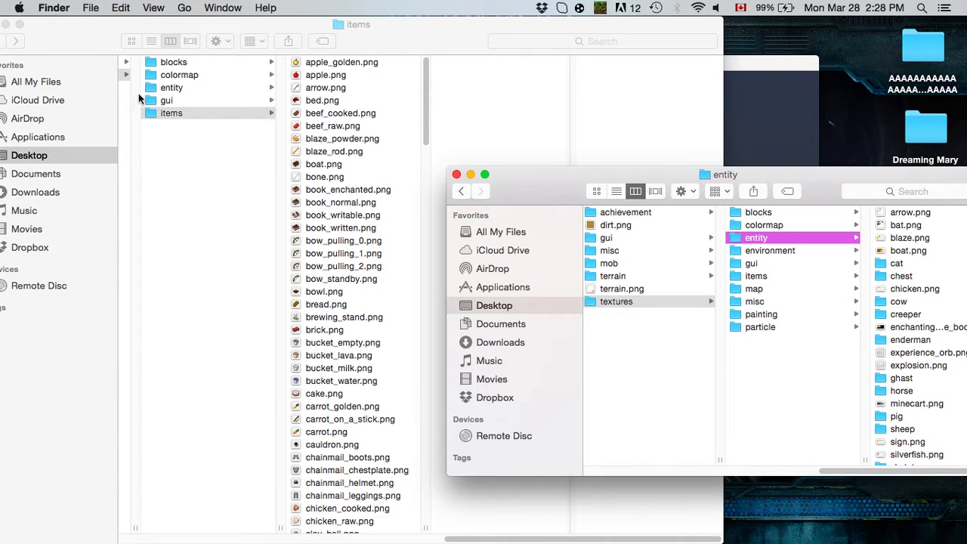
left_click(187, 87)
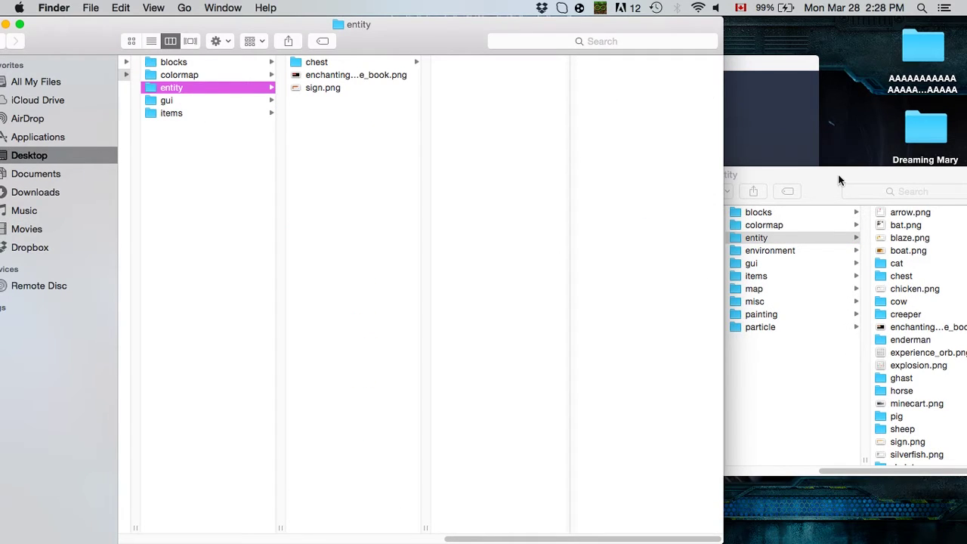
Step: Move chicken.png from CutieCraft's entity folder into dragondancev10's entity folder, clearing the overlapping window out of the way
left_click_drag(843, 179, 399, 187)
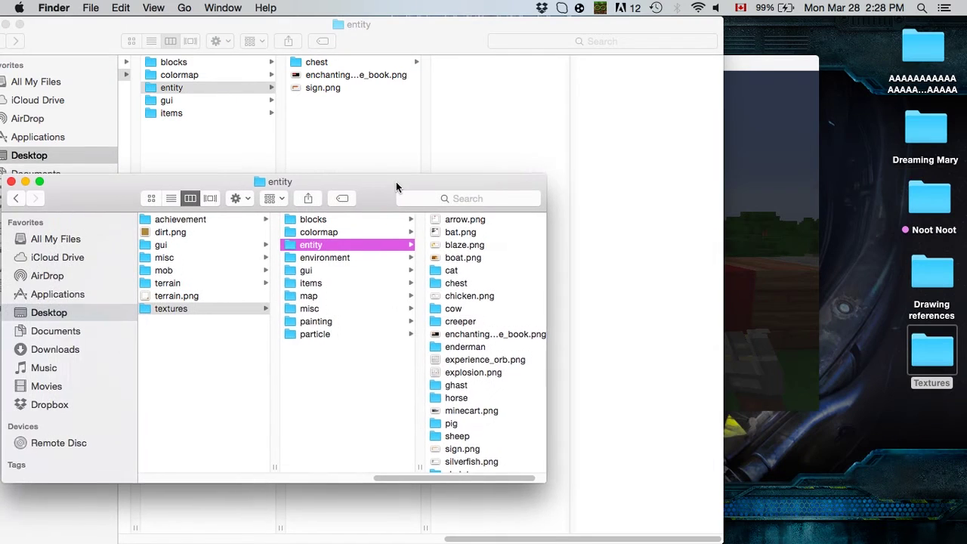
left_click(474, 297)
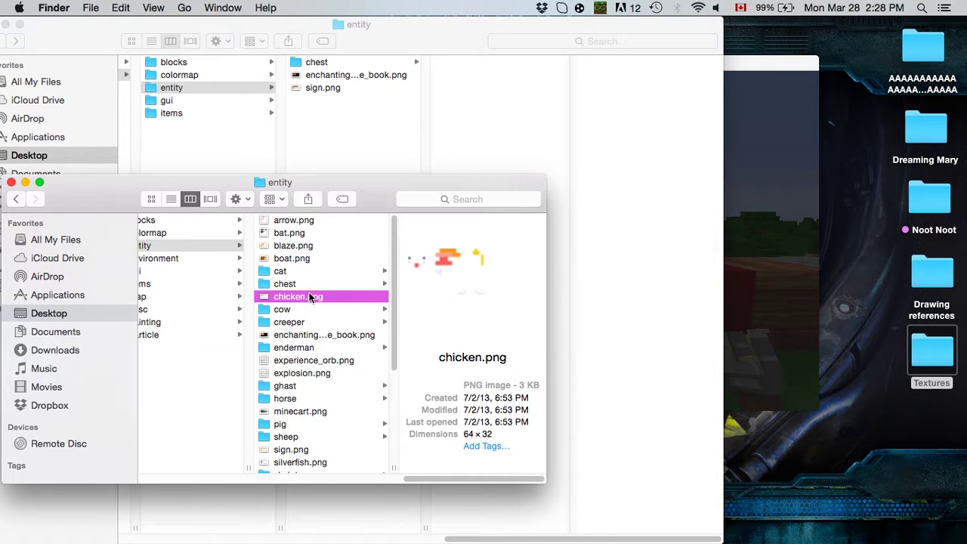
left_click_drag(309, 297, 366, 110)
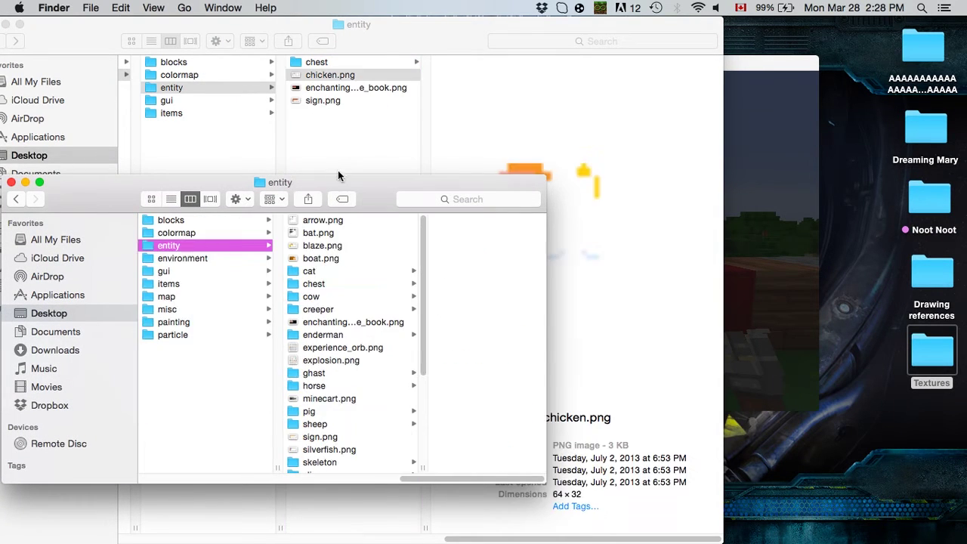
left_click_drag(368, 200, 807, 223)
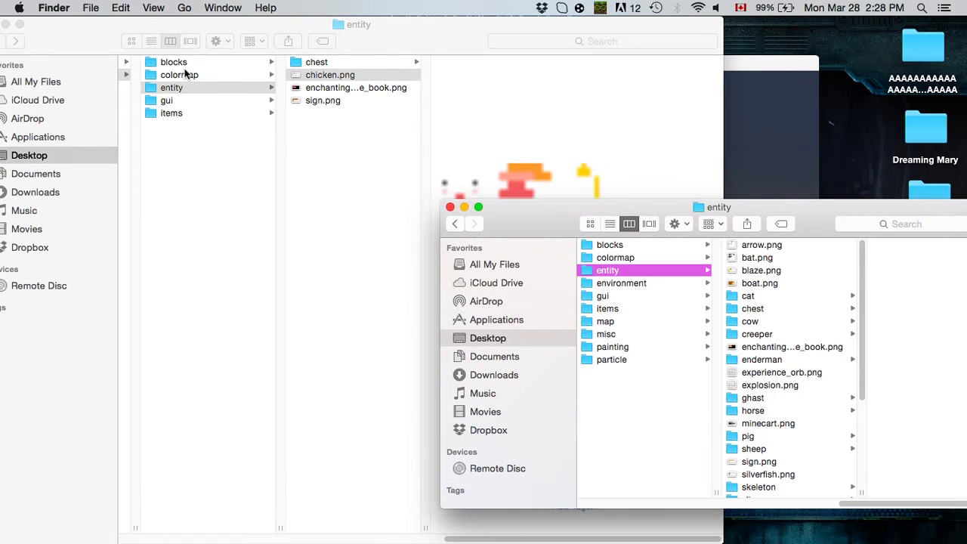
Step: Open the items folder of both the dragondancev10 and CutieCraft packs
left_click(189, 115)
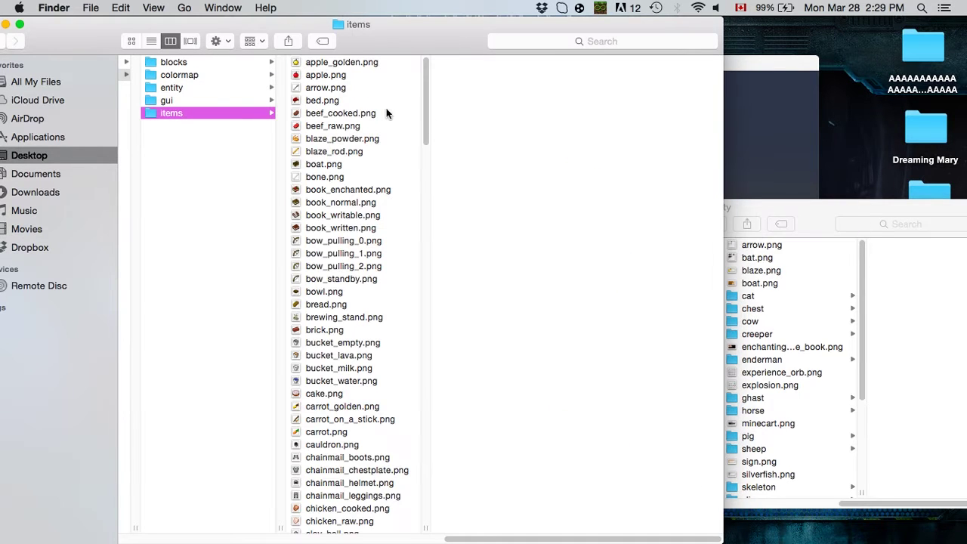
left_click(852, 221)
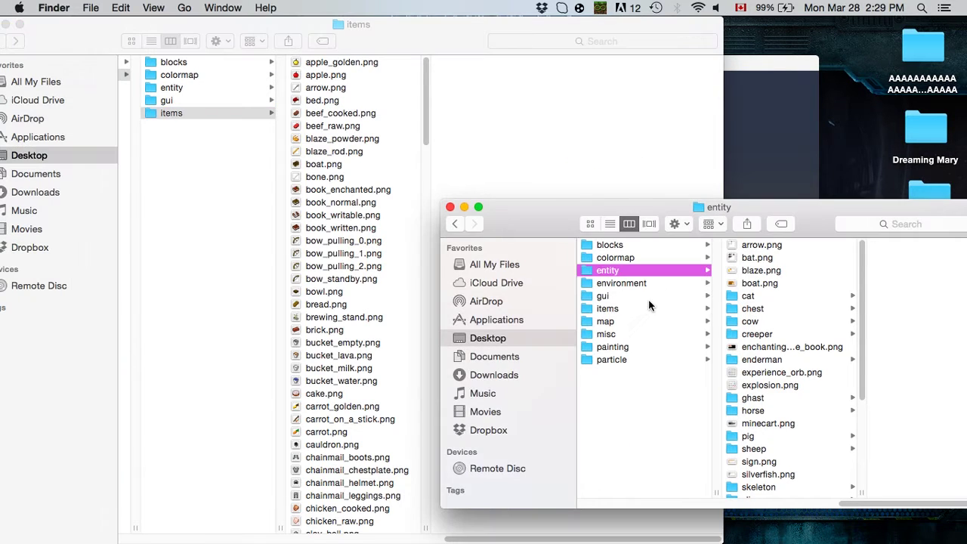
left_click(638, 308)
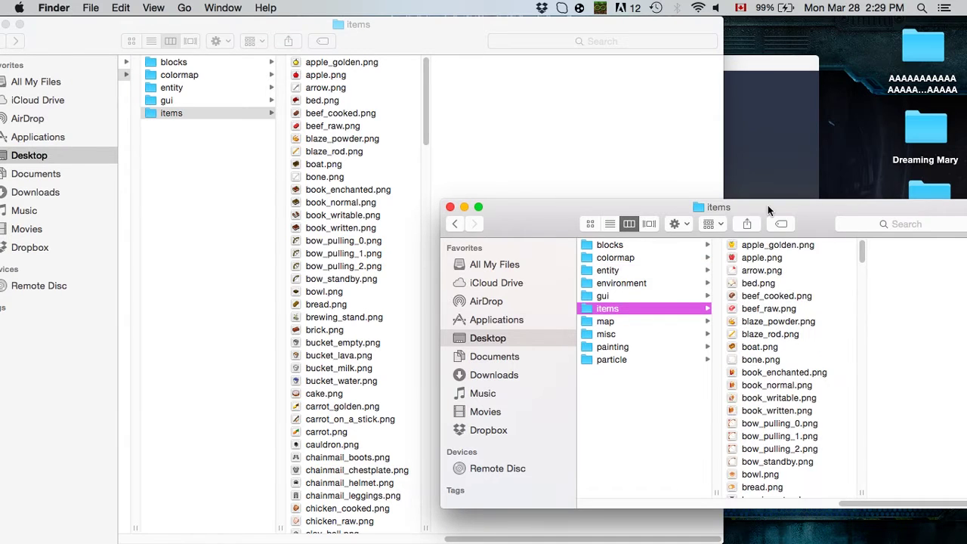
Step: Move apple_golden.png and apple.png from CutieCraft's items folder into dragondancev10's items folder, replacing both existing files
left_click(761, 248)
left_click(765, 256)
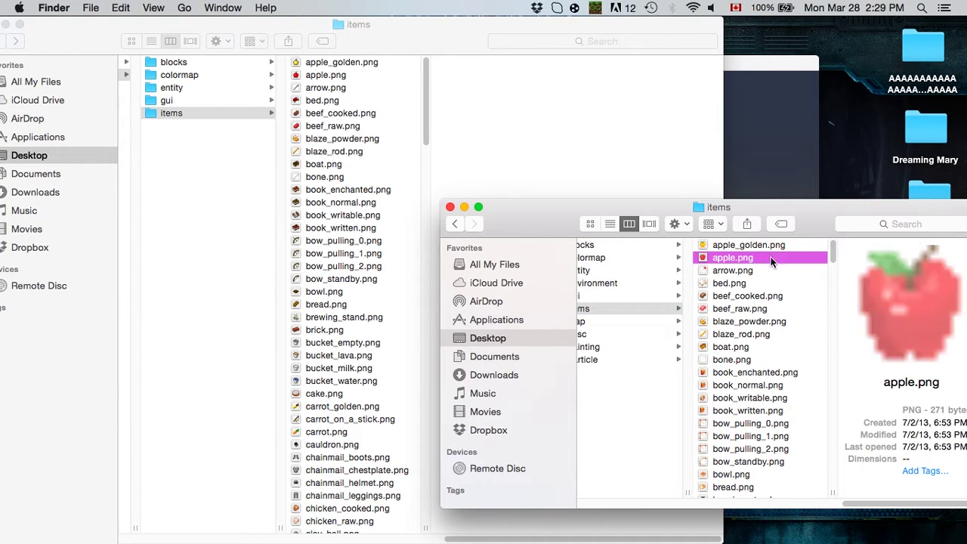
left_click(797, 242)
left_click(734, 257)
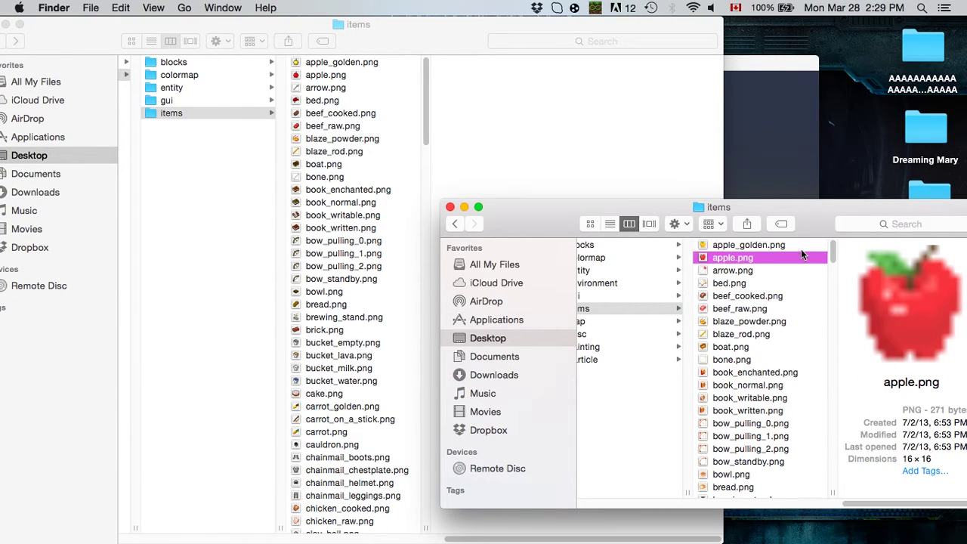
left_click(801, 245)
left_click(733, 256, "shift")
left_click_drag(734, 257, 333, 124)
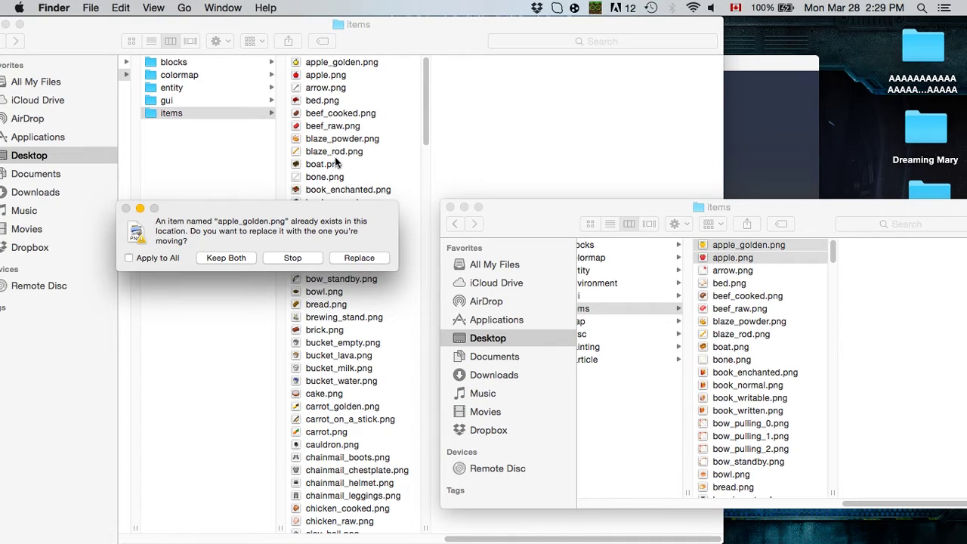
left_click(128, 258)
left_click(360, 258)
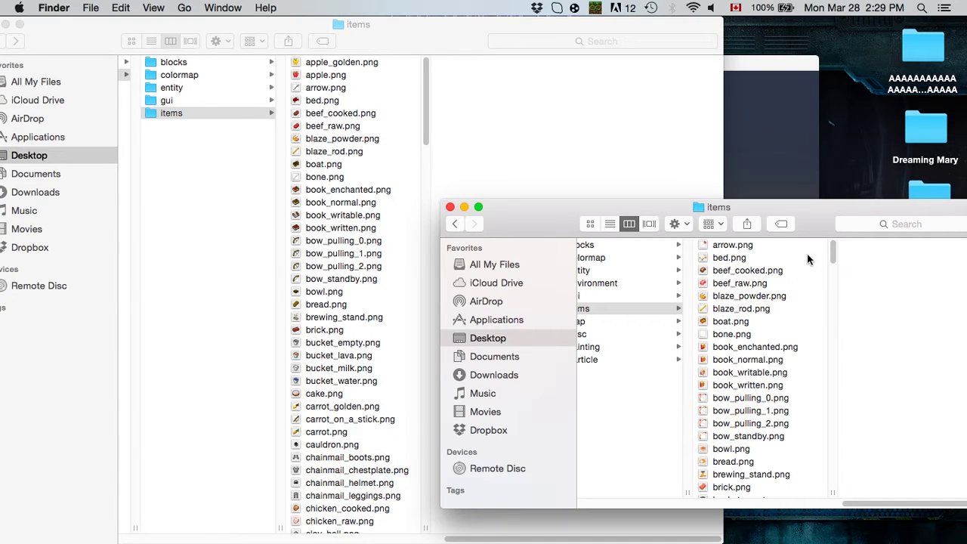
Step: Move the three bow_pulling textures and bow_standby.png from CutieCraft's items folder into dragondancev10's, replacing the existing files
left_click(808, 271)
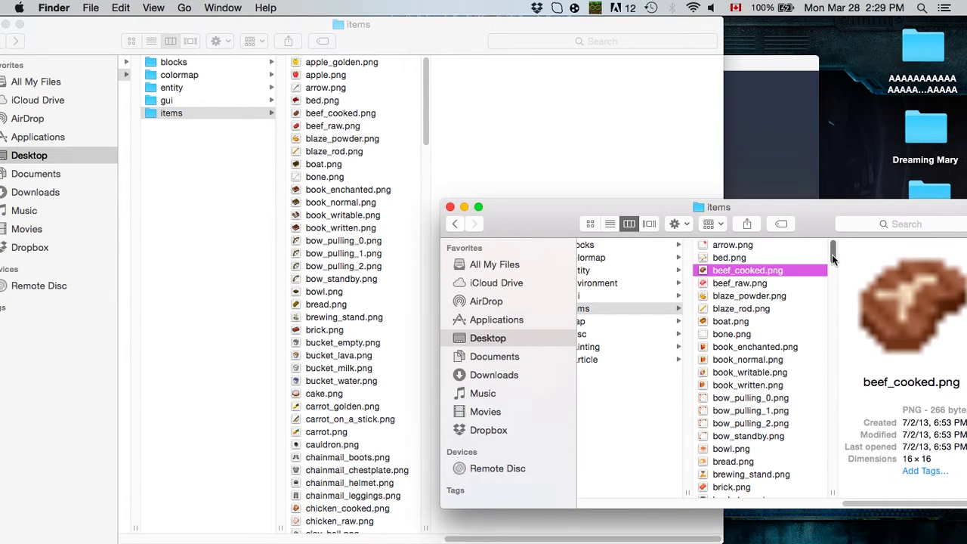
left_click_drag(833, 257, 799, 319)
left_click_drag(759, 283, 334, 231)
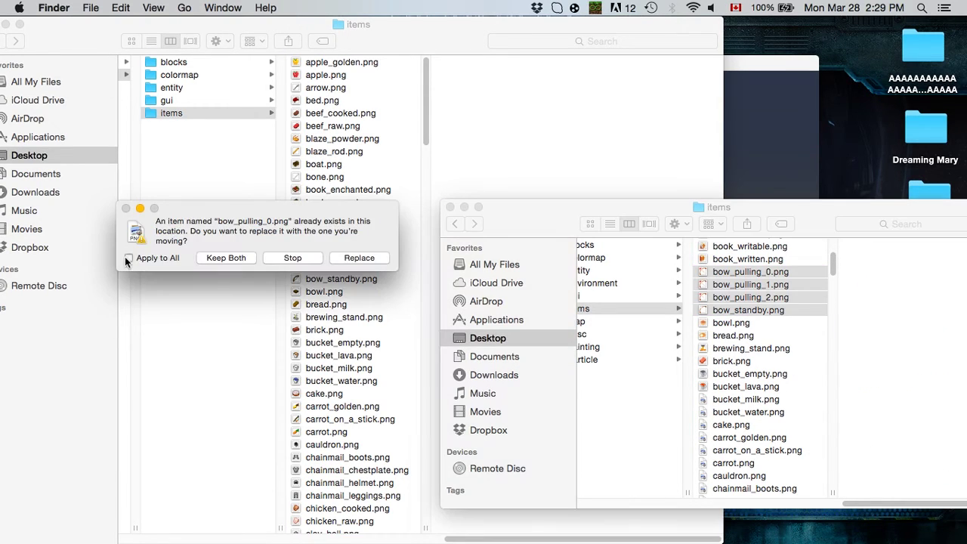
left_click(359, 257)
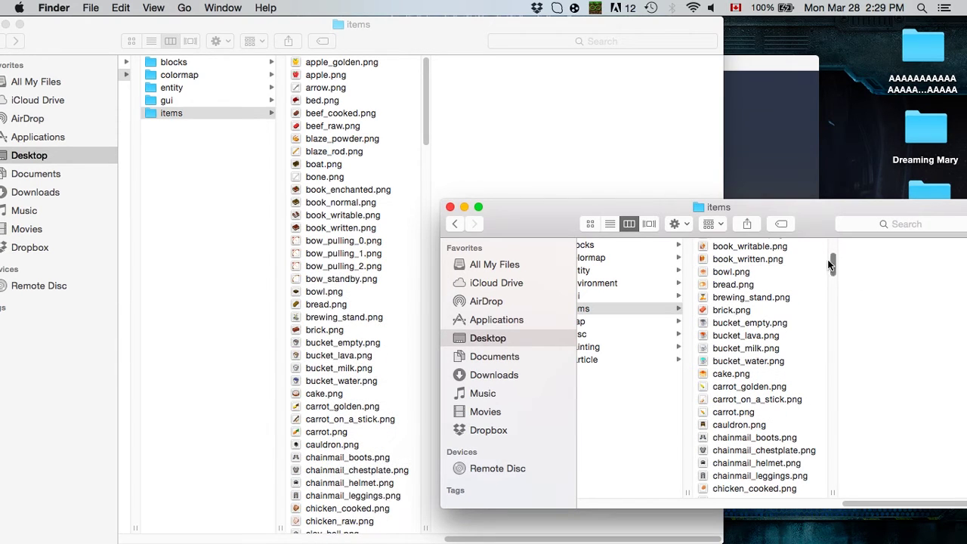
Step: Move arrow.png from CutieCraft's items folder into dragondancev10's items folder, replacing the existing file
scroll(830, 246, "up", 4)
left_click(758, 258)
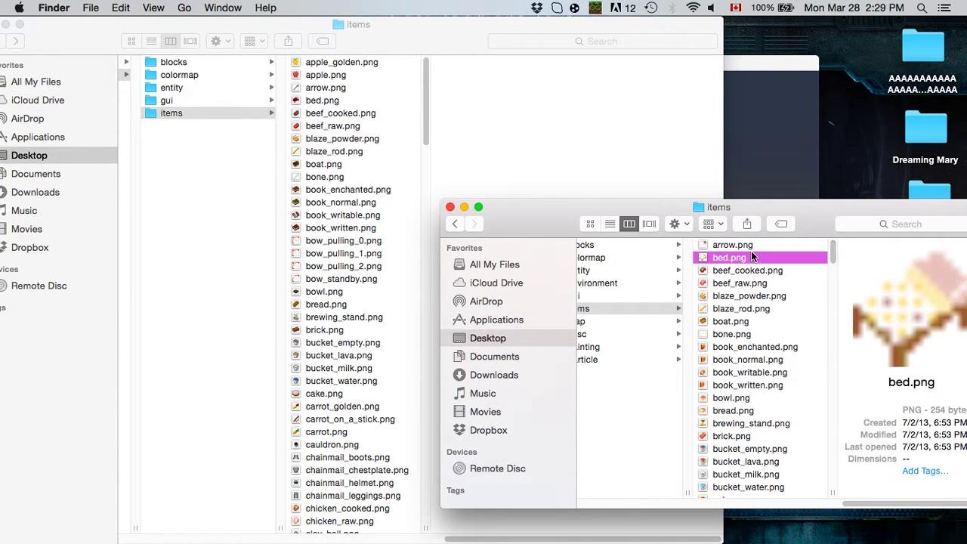
left_click(744, 247)
left_click_drag(745, 246, 316, 206)
left_click(378, 260)
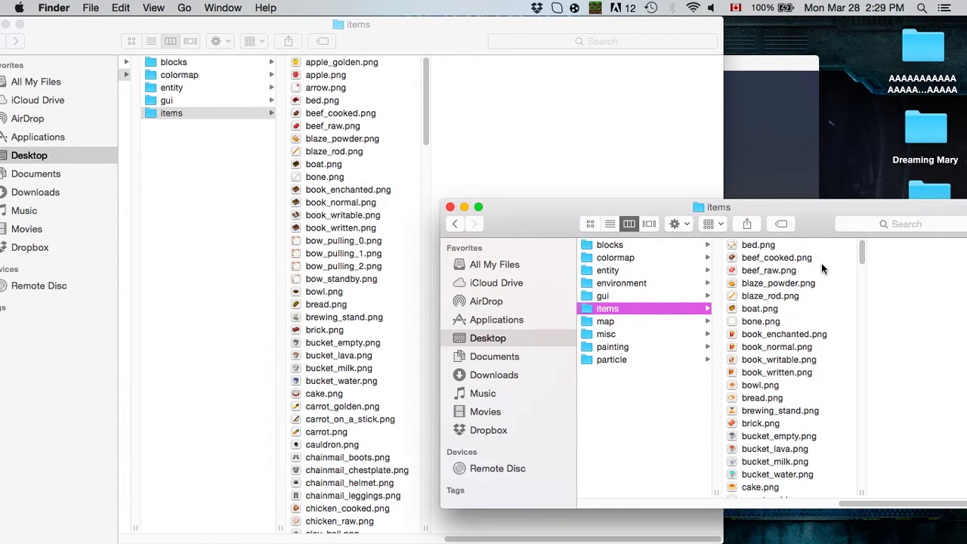
Step: Move bed.png from CutieCraft's items folder into dragondancev10's items folder, replacing the existing file
left_click(758, 245)
left_click_drag(760, 244, 380, 223)
left_click(371, 255)
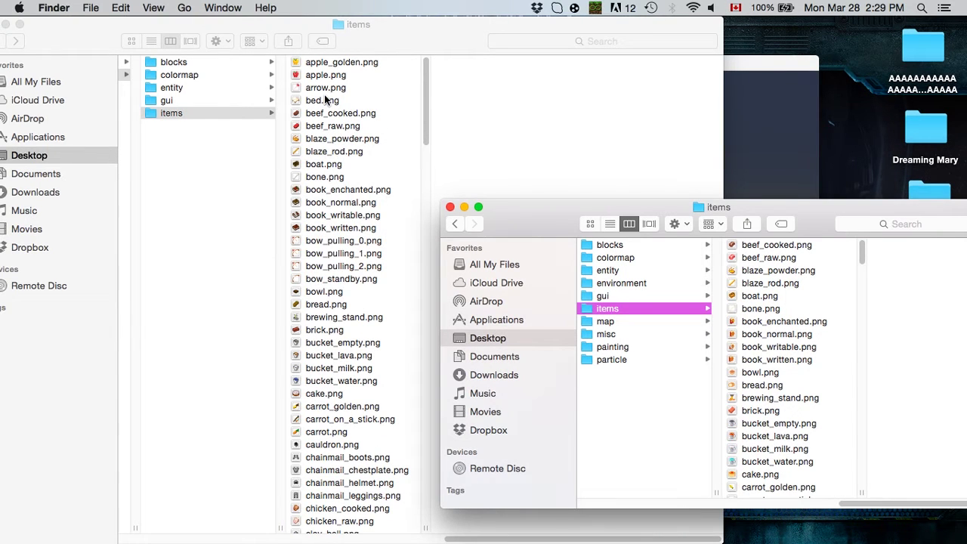
Step: Open the blocks folder of both packs and reposition CutieCraft's window so its file previews are fully visible
left_click(219, 62)
left_click(219, 62)
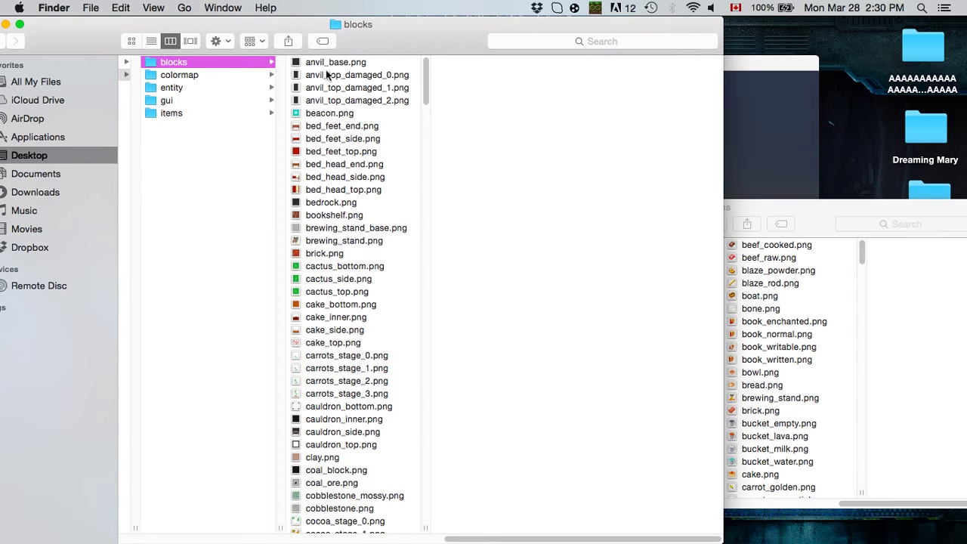
left_click(910, 290)
left_click(657, 247)
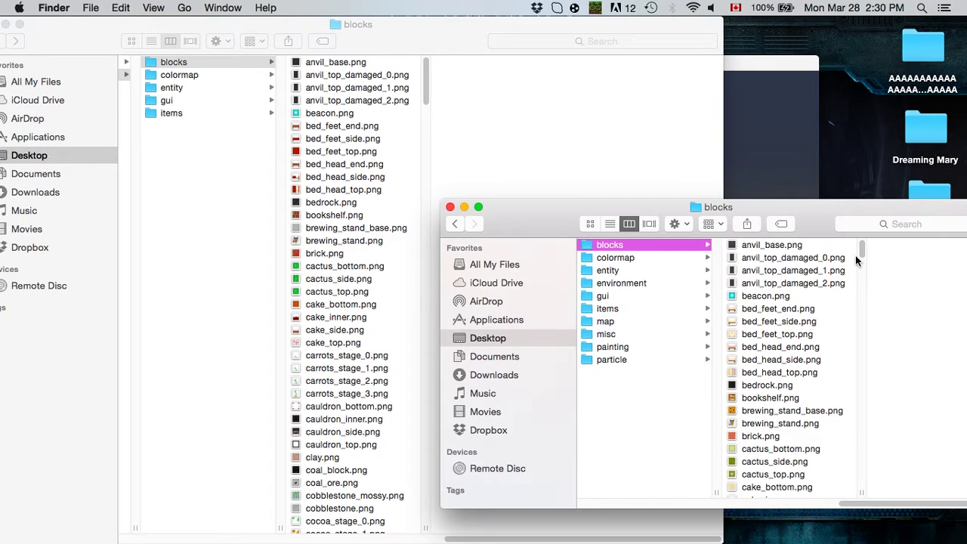
scroll(856, 255, "down", 5)
scroll(856, 255, "up", 4)
left_click(843, 225)
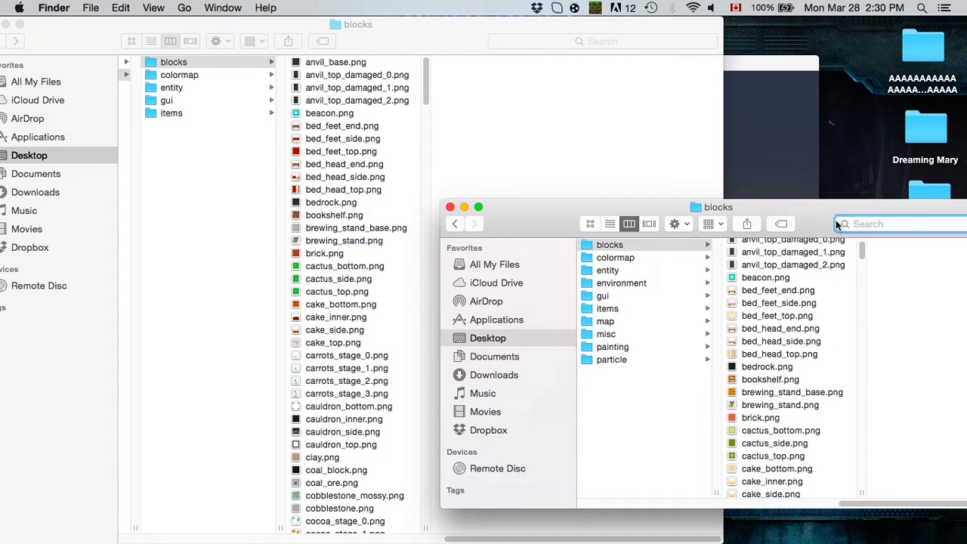
left_click_drag(812, 215, 703, 96)
Step: Preview CutieCraft's bed block textures and move all six bed_feet and bed_head files into dragondancev10's blocks folder, replacing the existing ones
left_click(705, 183)
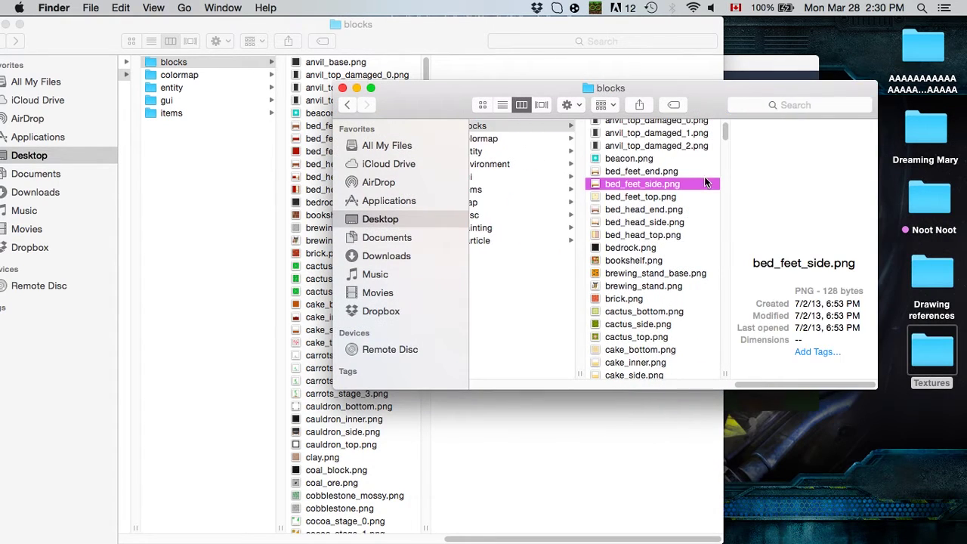
key("Up")
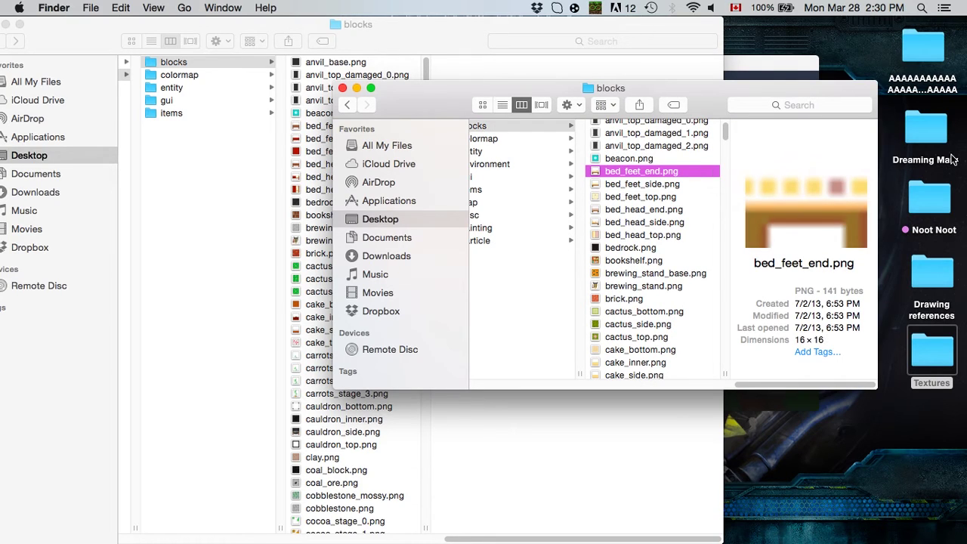
key("Down")
key("Down")
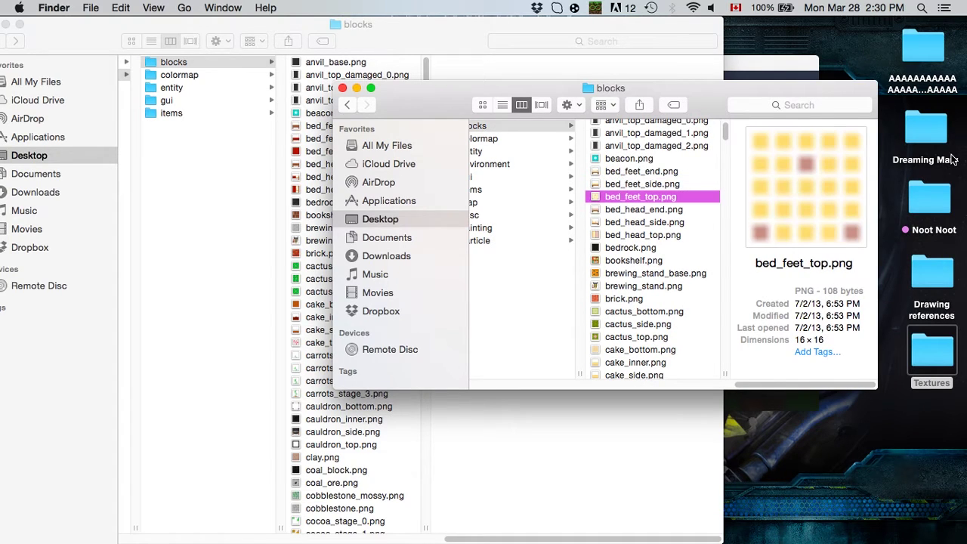
key("Down")
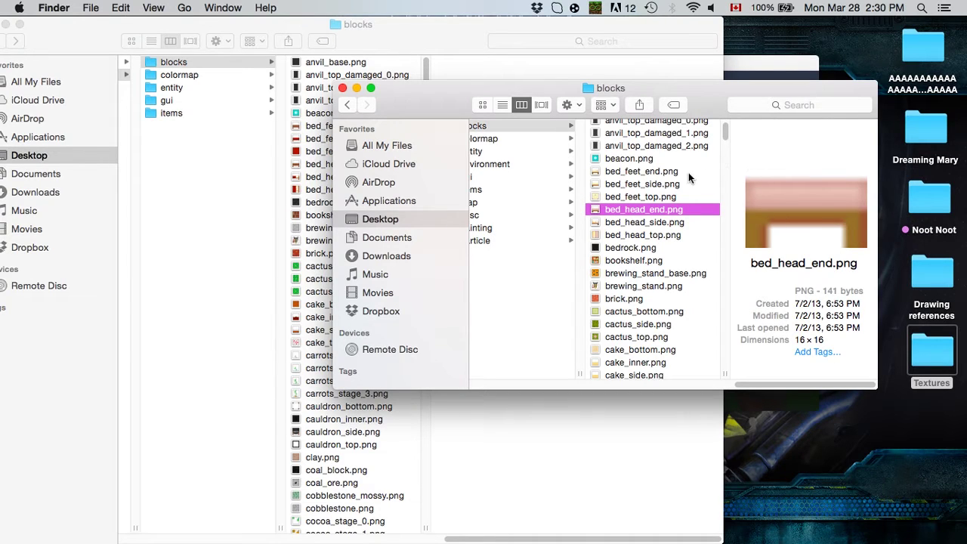
left_click_drag(689, 171, 699, 235)
left_click_drag(648, 192, 311, 209)
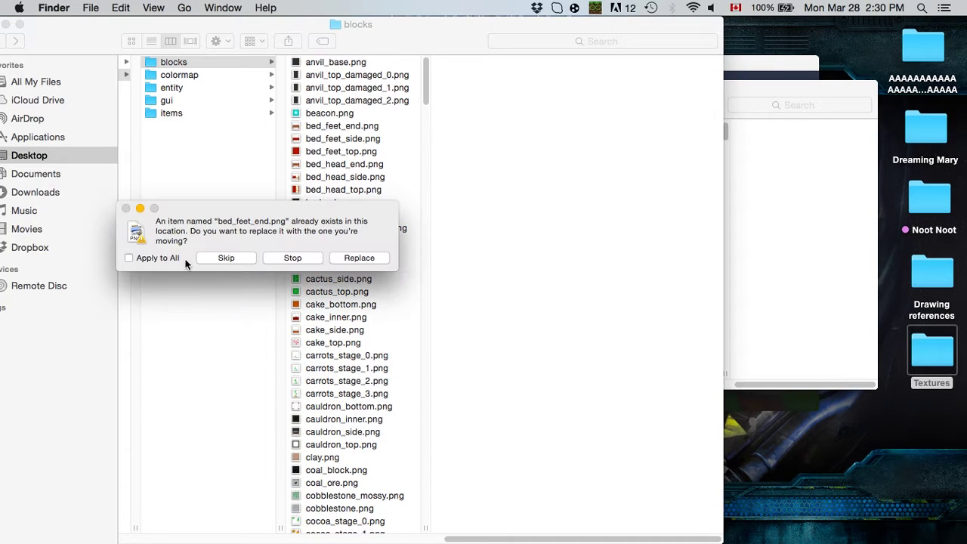
left_click(128, 258)
left_click(358, 257)
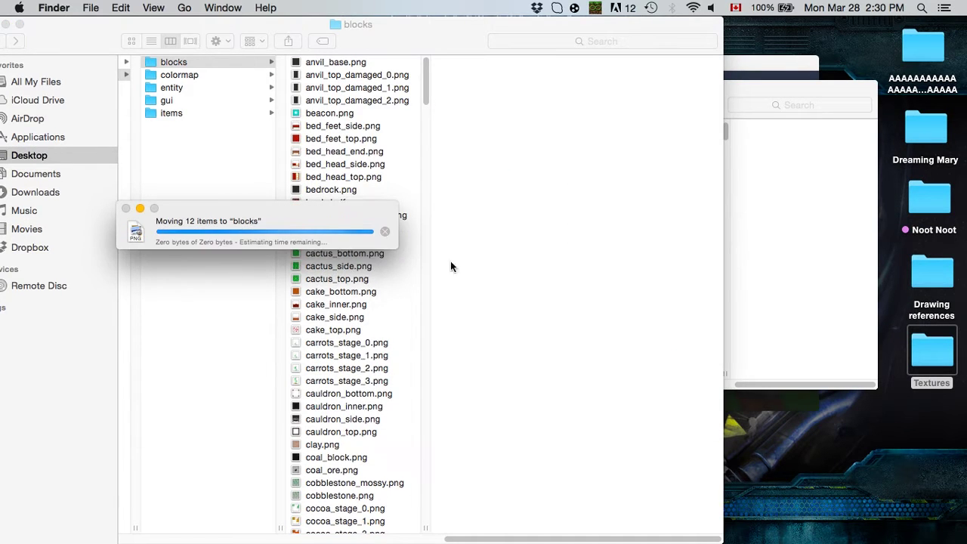
Step: Move crafting_table_front.png, crafting_table_side.png and crafting_table_top.png from CutieCraft's blocks folder into dragondancev10's, replacing the existing files
left_click(833, 243)
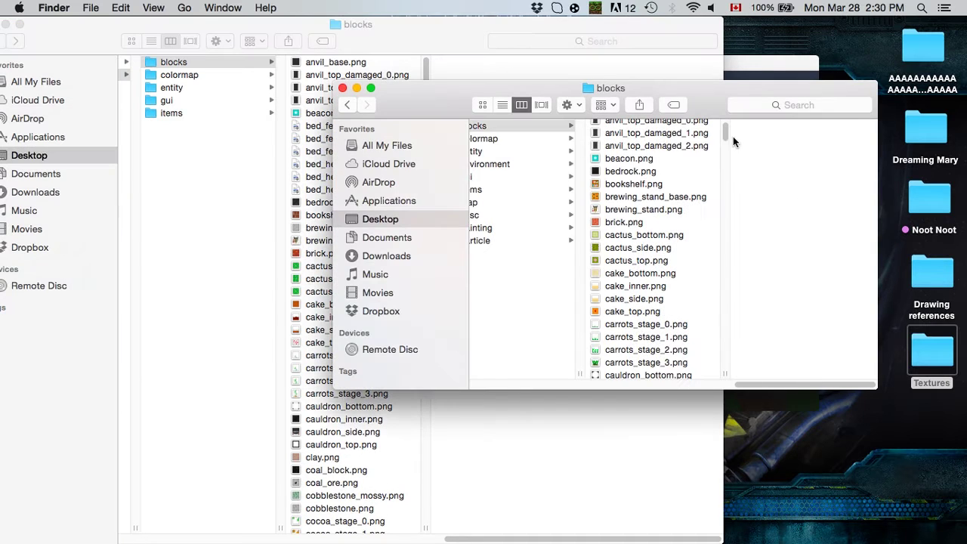
left_click_drag(724, 137, 727, 167)
left_click(689, 214)
left_click(699, 198)
left_click(706, 208)
left_click(706, 221)
left_click(706, 198)
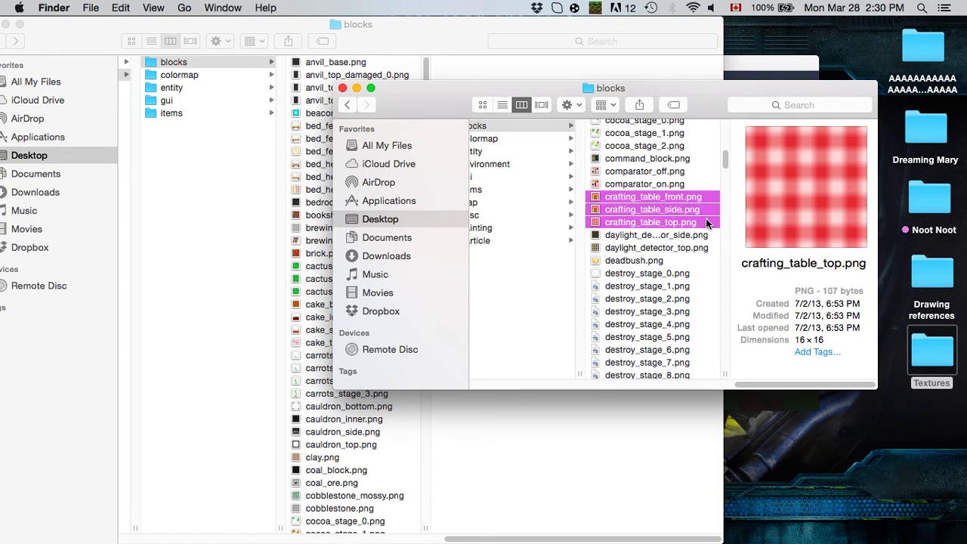
left_click(709, 222, "shift")
left_click_drag(667, 211, 332, 261)
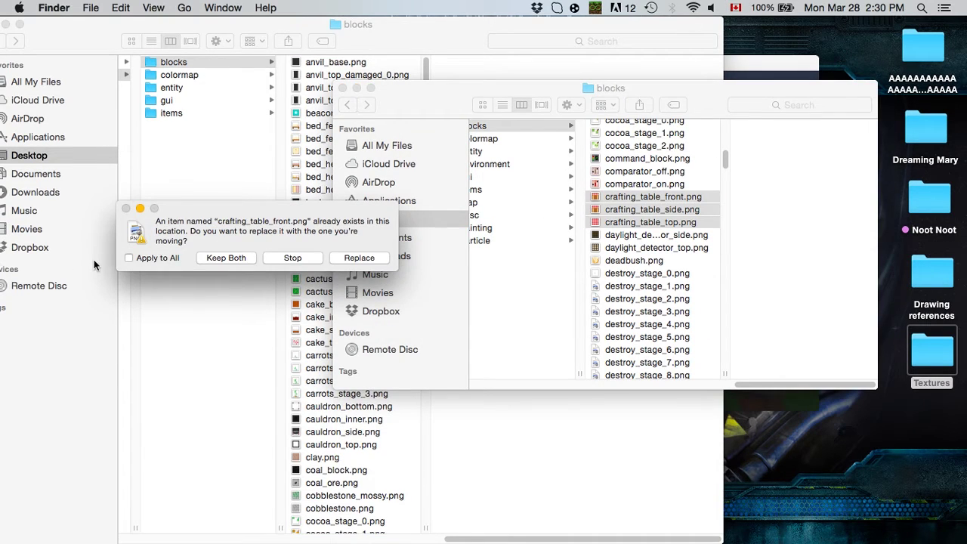
left_click(346, 259)
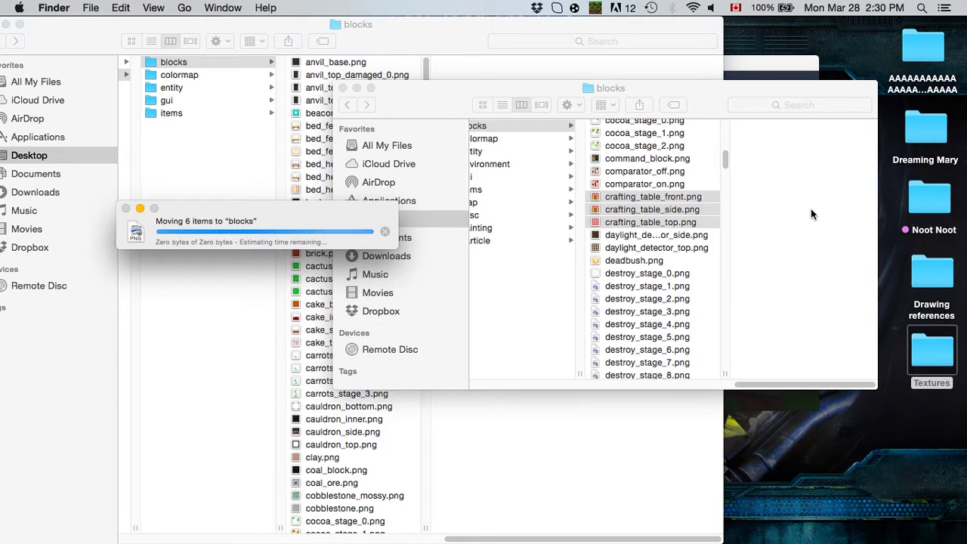
Step: Browse further through CutieCraft's blocks folder and preview the birch, jungle and oak leaves textures and lever.png
left_click_drag(725, 158, 727, 233)
left_click(625, 186)
left_click(631, 161)
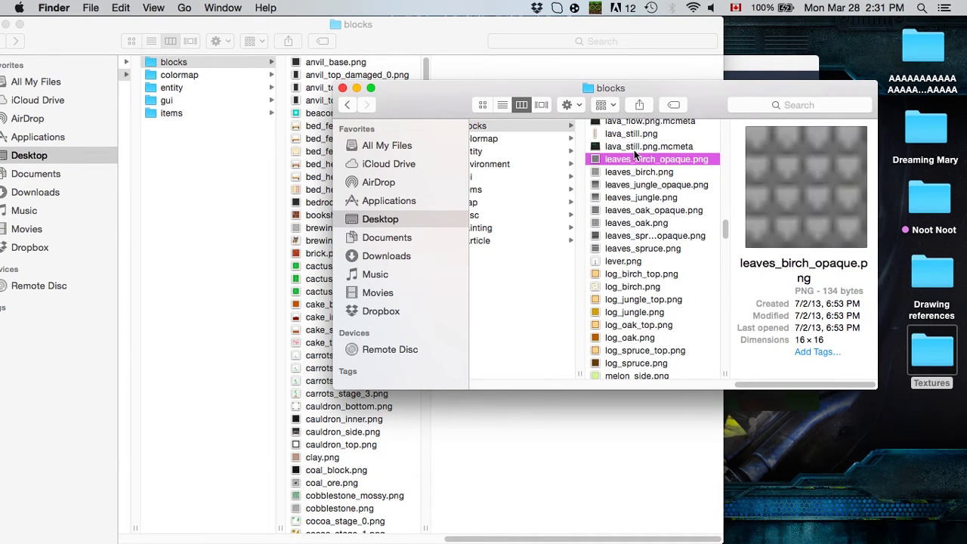
left_click(634, 148)
left_click(639, 185)
left_click(639, 199)
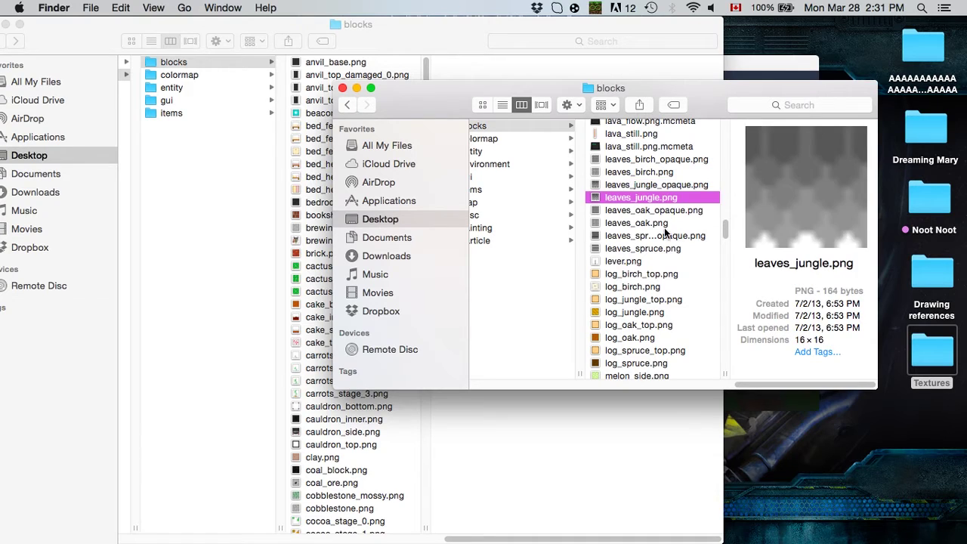
left_click(664, 226)
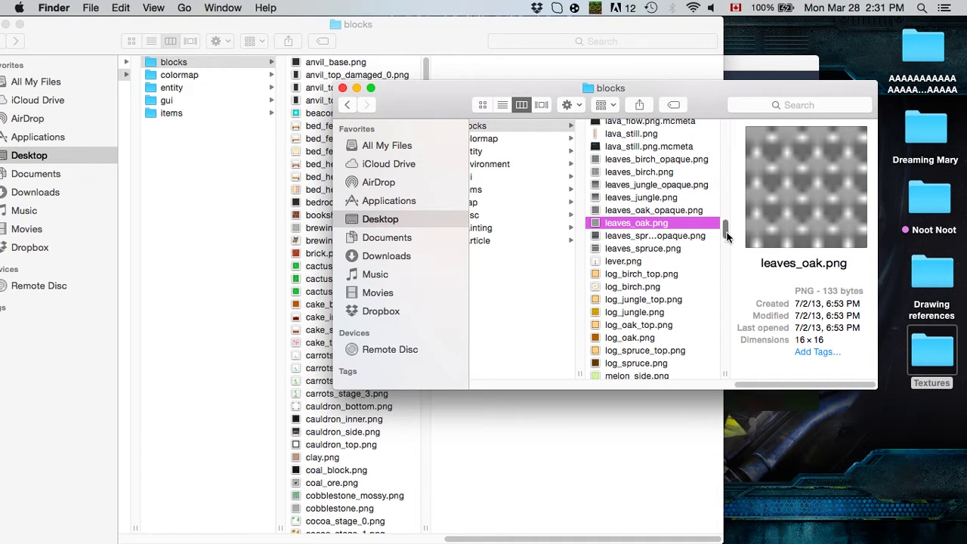
left_click_drag(727, 236, 727, 241)
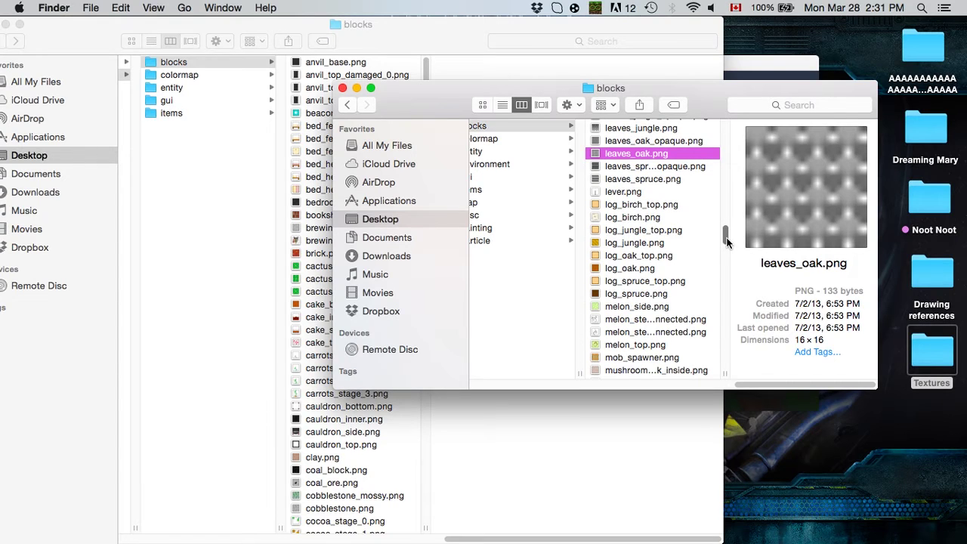
left_click(692, 195)
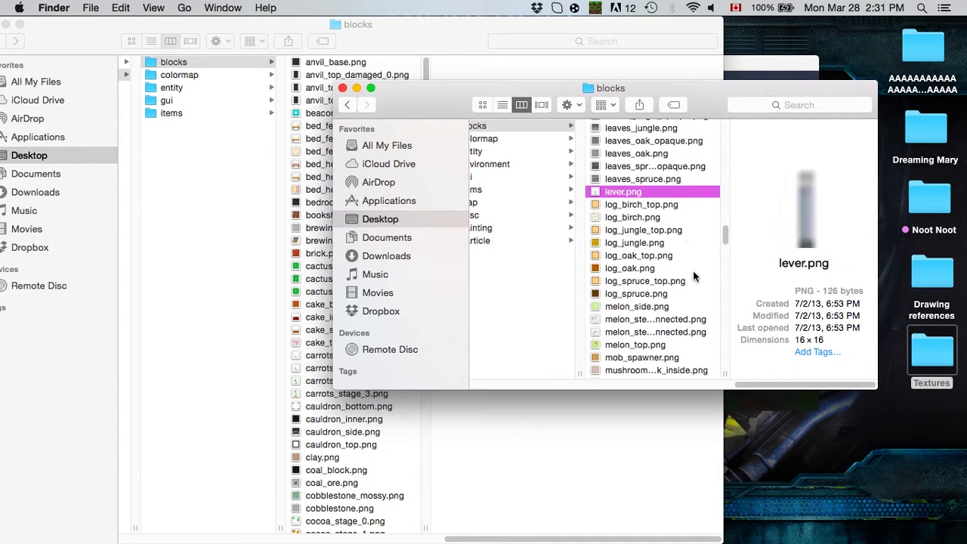
Step: Preview CutieCraft's melon block textures and move melon_side.png, both melon_stem files and melon_top.png into dragondancev10's blocks folder, replacing the existing ones
mouse_move(727, 241)
left_mouse_down()
mouse_move(723, 253)
mouse_move(725, 242)
left_mouse_up()
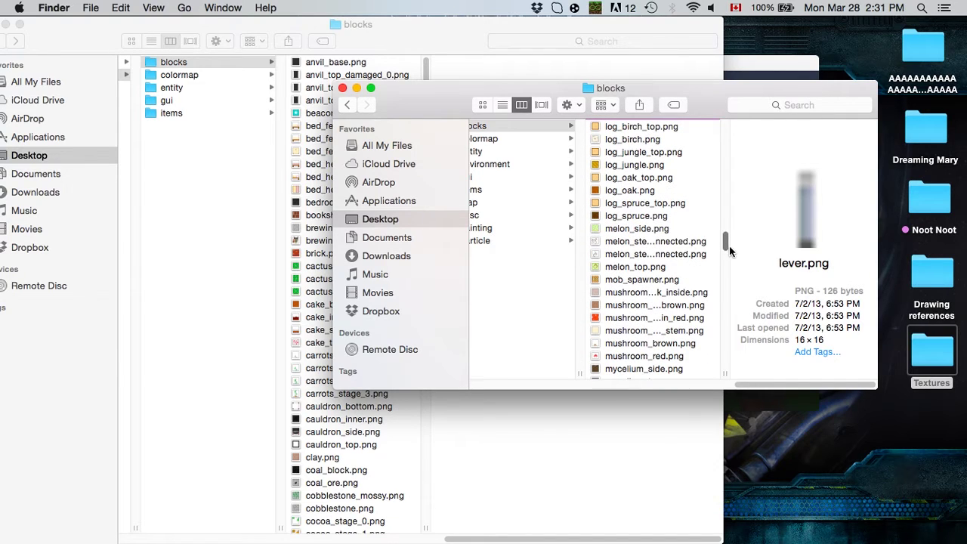
left_click(675, 241)
key("Up")
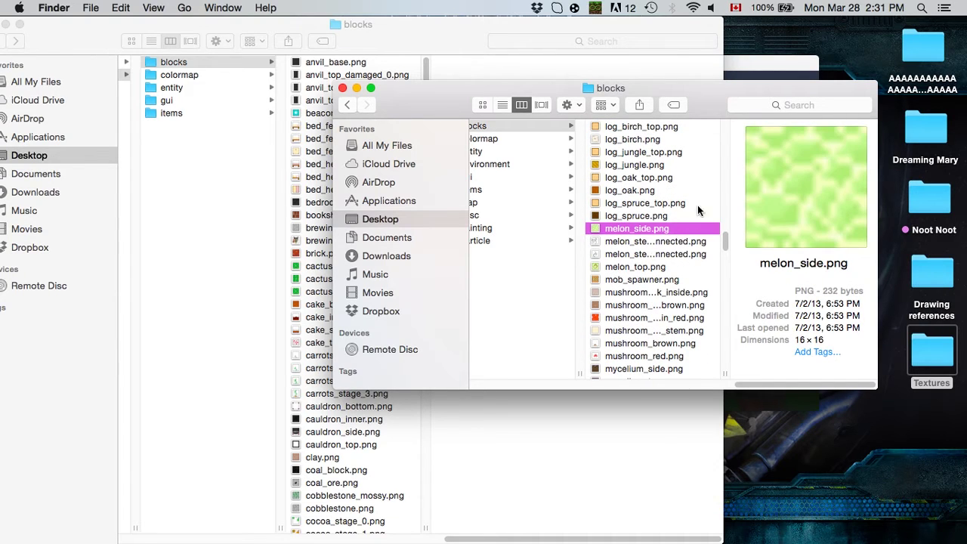
left_click(696, 215)
left_click(691, 229)
left_click(691, 242)
left_click(686, 254)
left_click(683, 266)
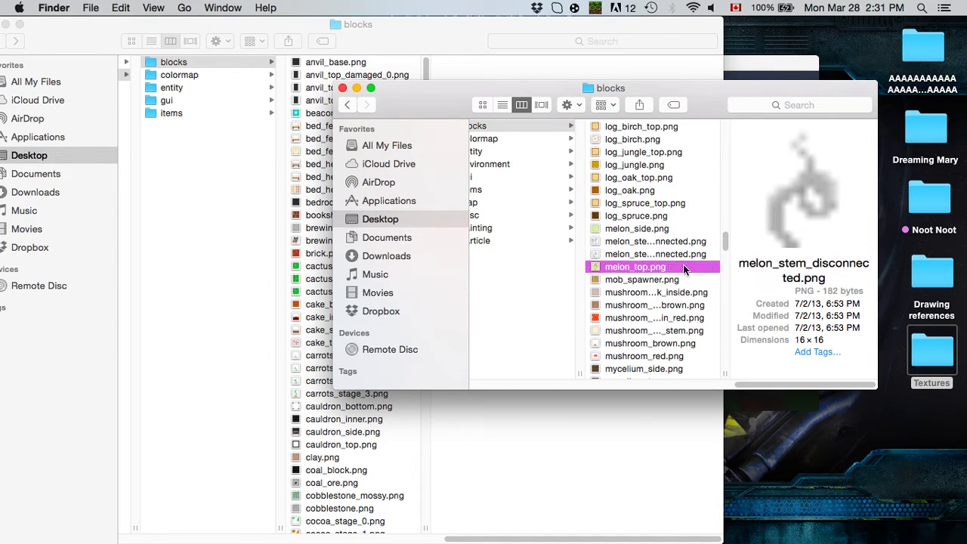
left_click(687, 227, "shift")
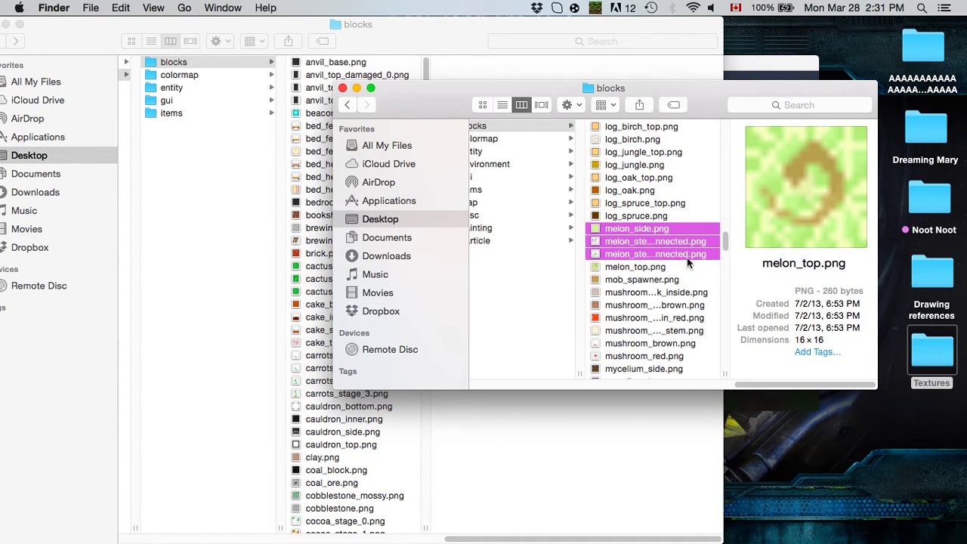
left_click_drag(686, 265, 315, 259)
left_click(133, 258)
left_click(342, 258)
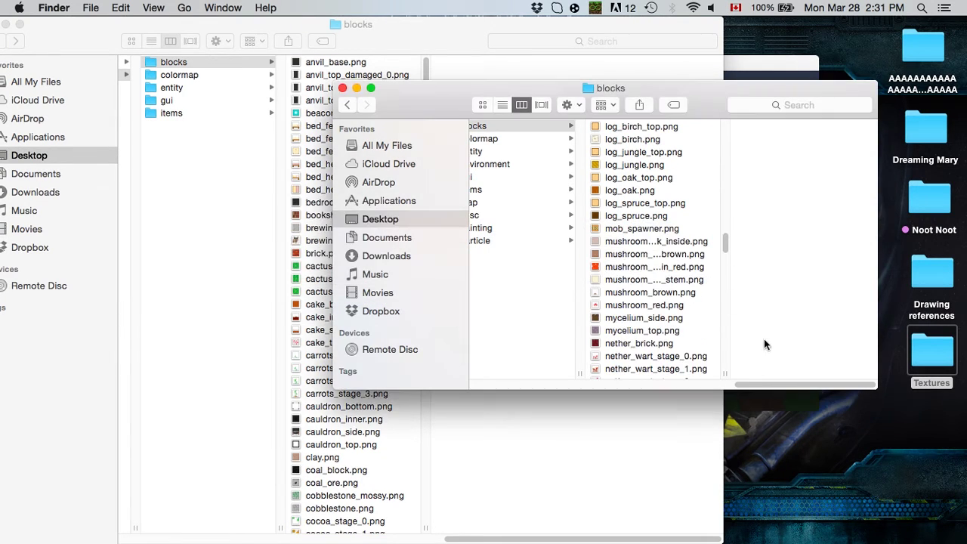
Step: Open CutieCraft's painting folder and preview its painting texture
left_click_drag(797, 383, 728, 383)
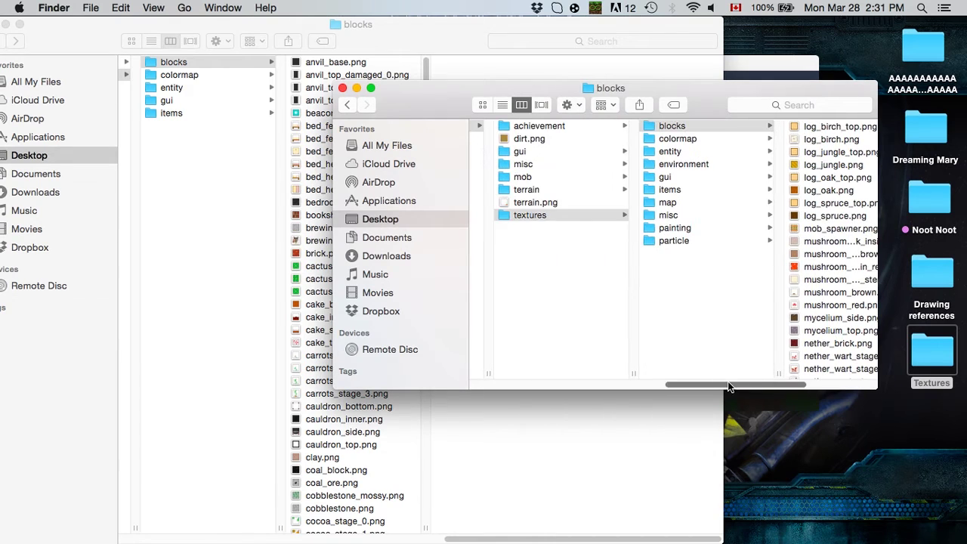
left_click(674, 241)
left_click(665, 229)
left_click(823, 123)
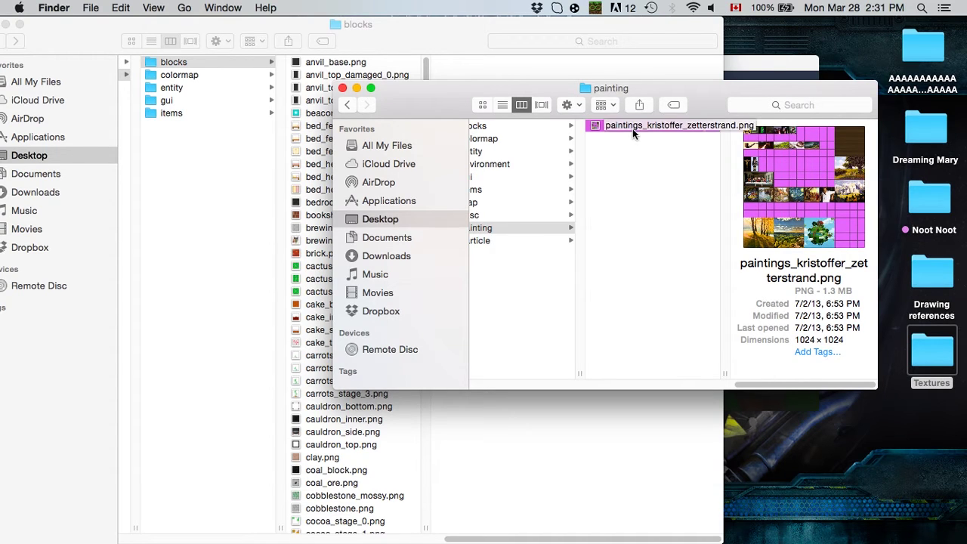
Step: Move CutieCraft's particle folder into dragondancev10's textures folder and preview the particles.png inside it
left_click(529, 240)
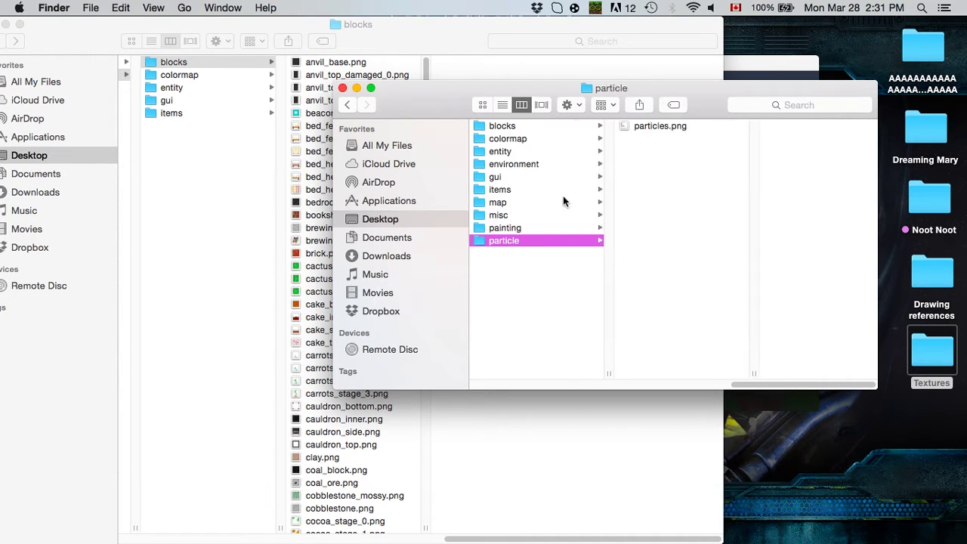
left_click(196, 157)
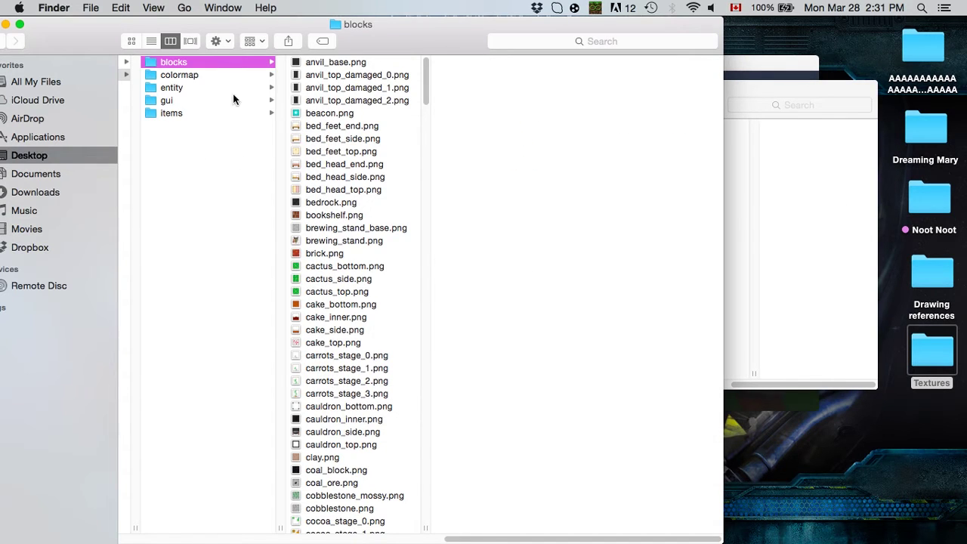
left_click(804, 225)
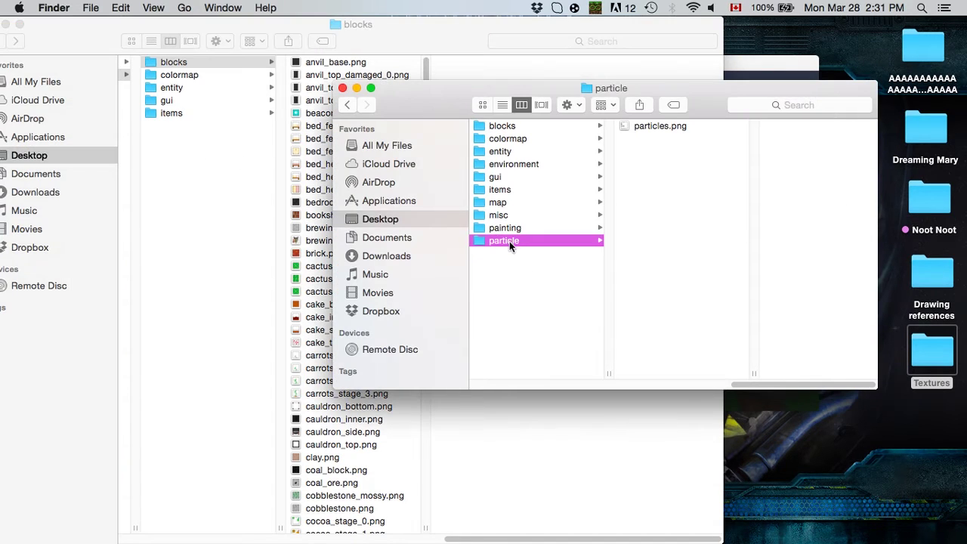
left_click_drag(509, 241, 185, 159)
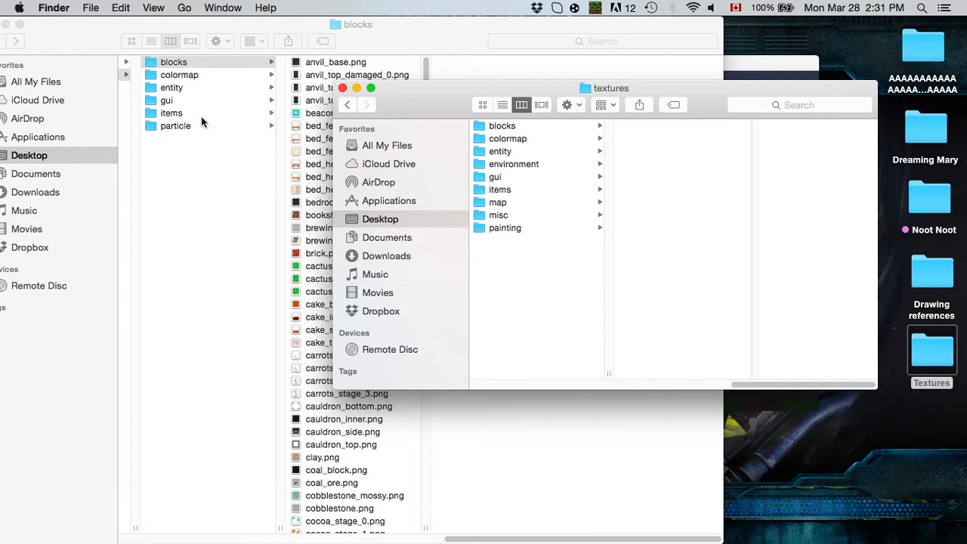
left_click(200, 126)
left_click(200, 127)
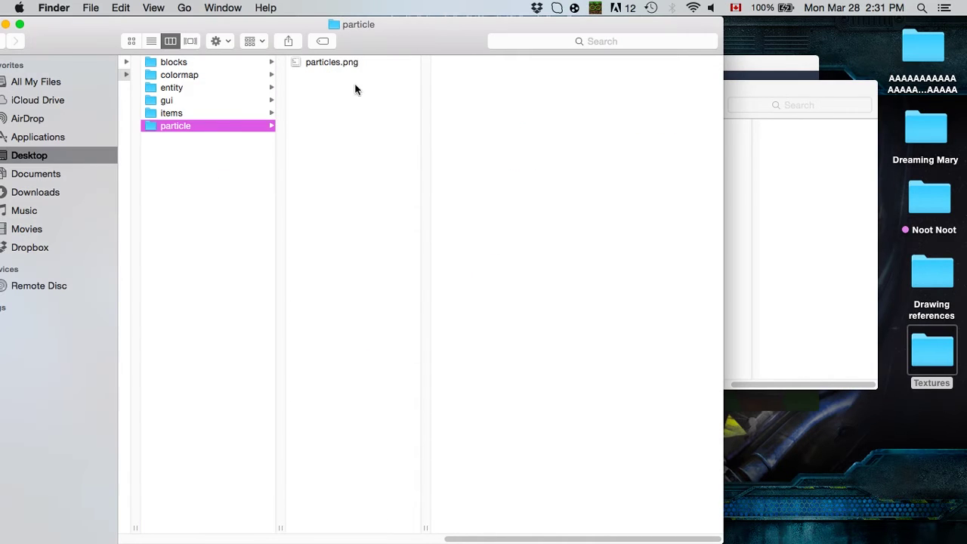
left_click(359, 61)
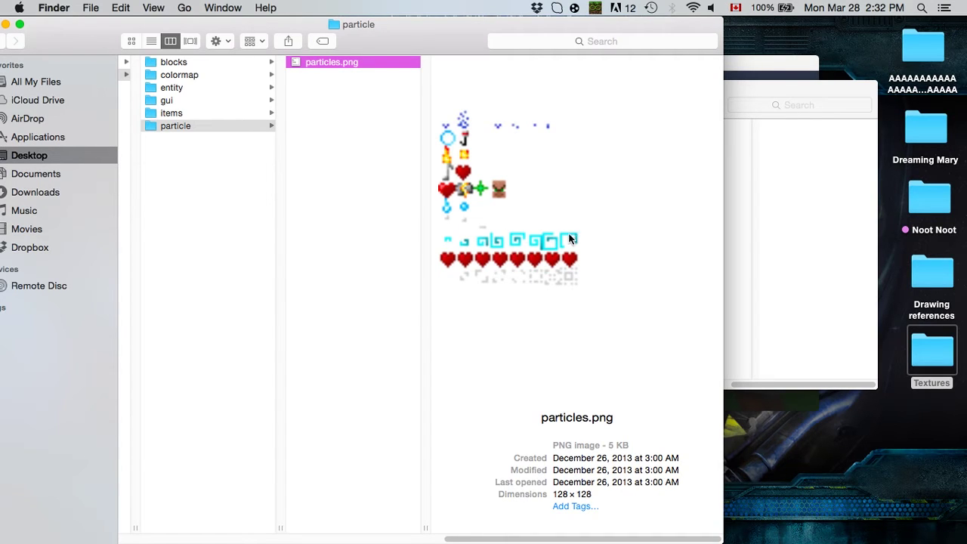
Step: Look through CutieCraft's remaining painting and map folders
left_click(817, 253)
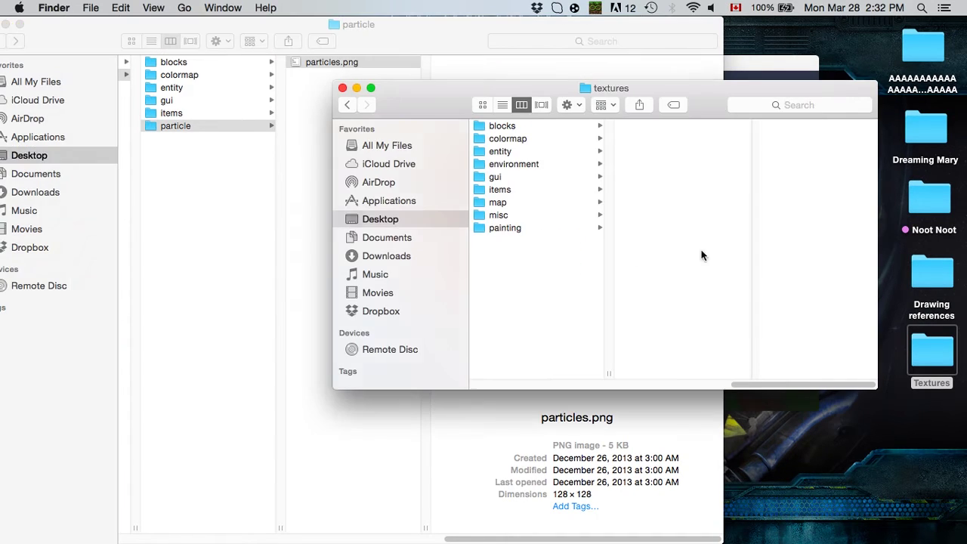
left_click(519, 226)
left_click(526, 207)
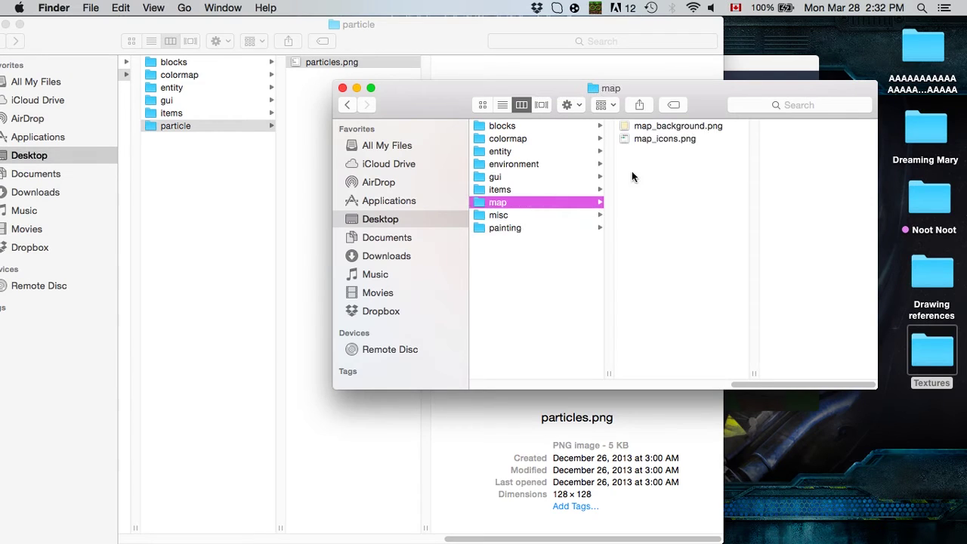
Step: Compress all 11 items inside the dragondancev10 folder into one zip archive
left_click_drag(558, 539, 218, 512)
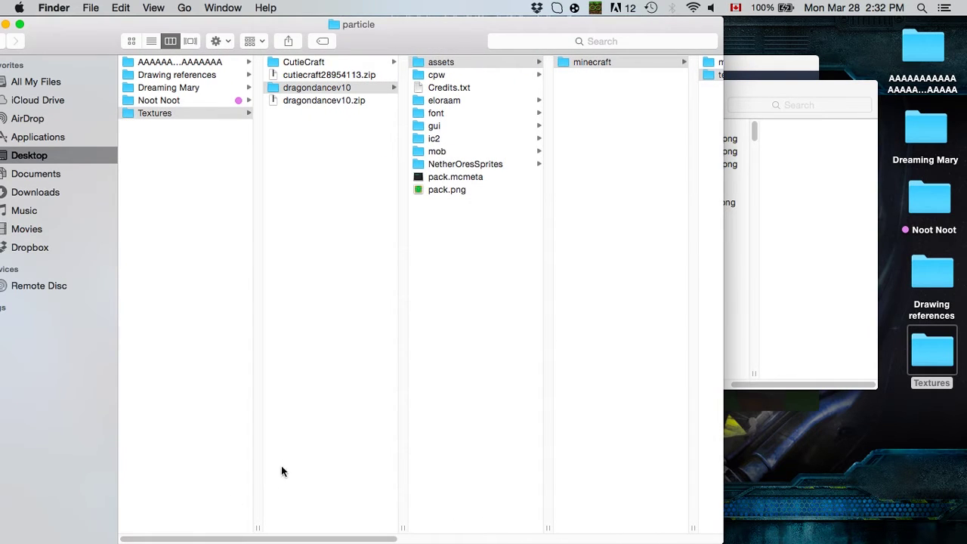
left_click(447, 262)
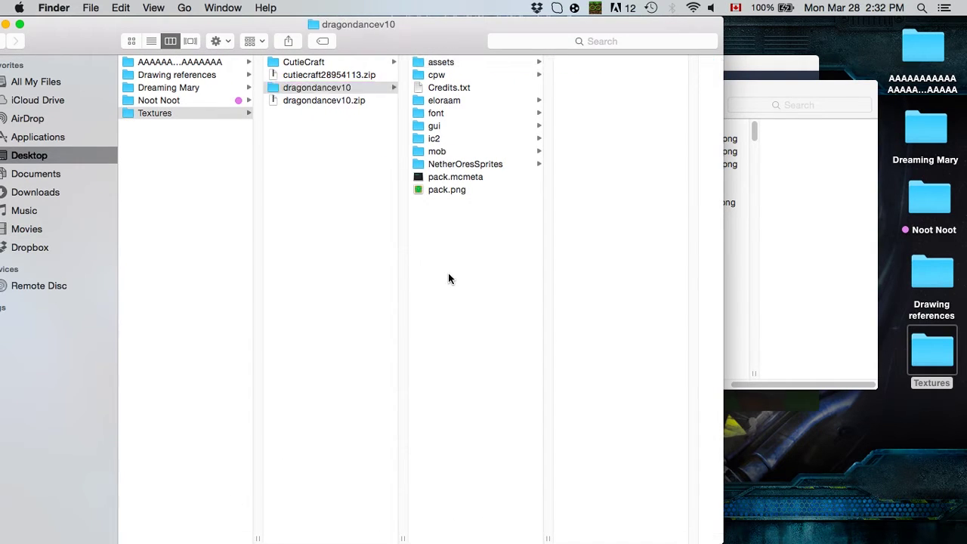
left_click_drag(449, 271, 477, 56)
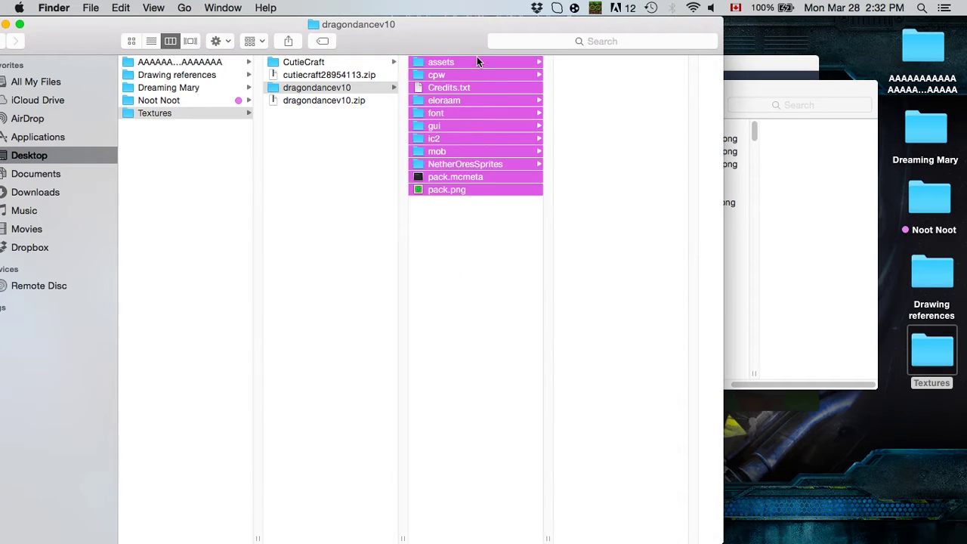
right_click(482, 129)
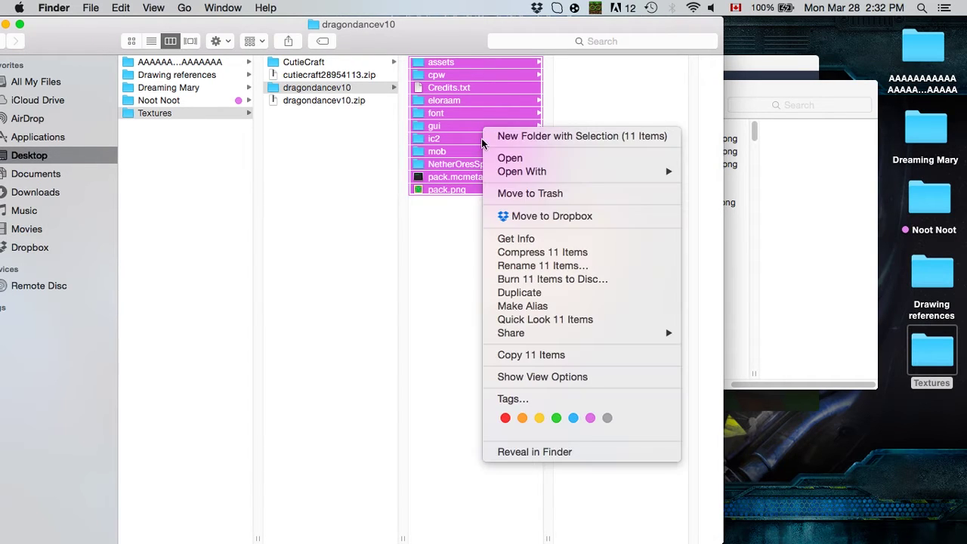
left_click(548, 253)
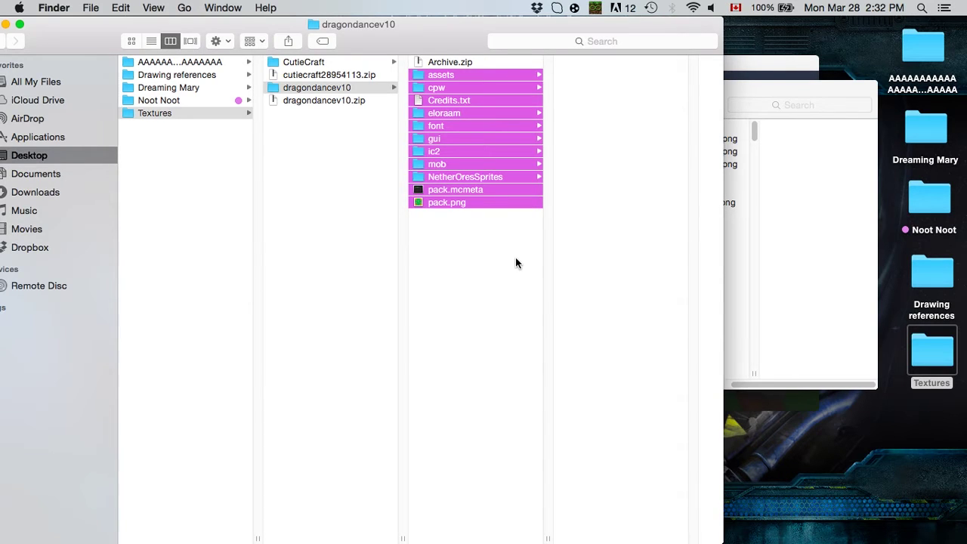
Step: Rename Archive.zip as Balalala.zip through its file info and close the info window
left_click(507, 63)
right_click(460, 64)
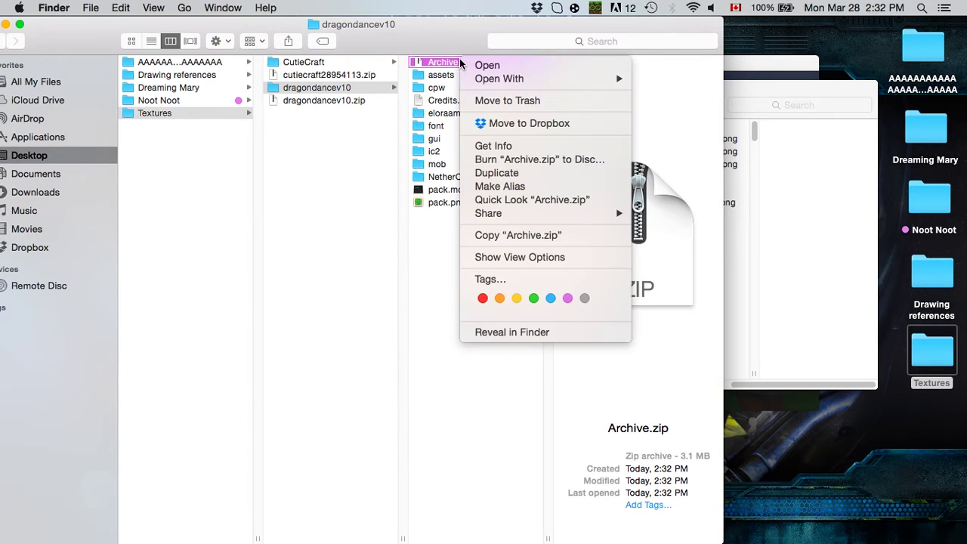
left_click(493, 147)
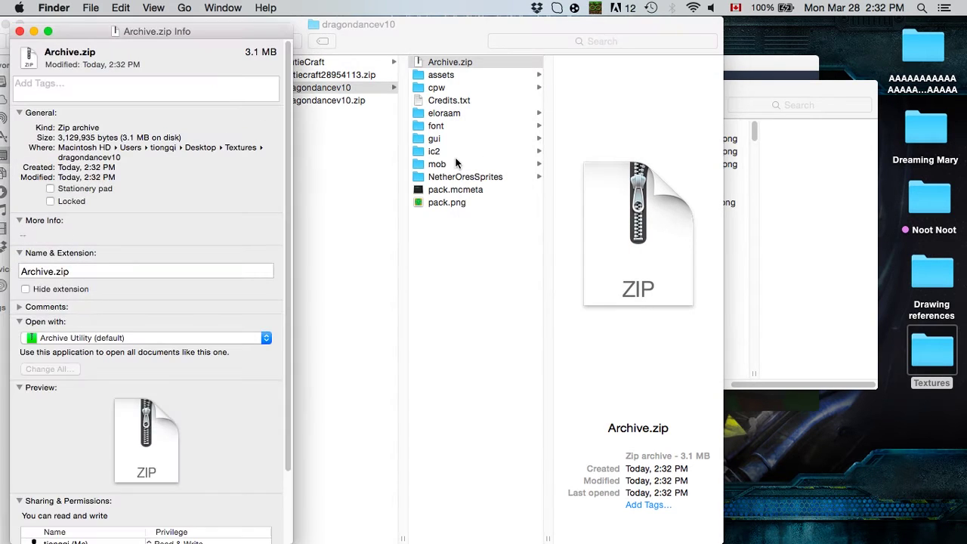
left_click_drag(52, 272, 14, 273)
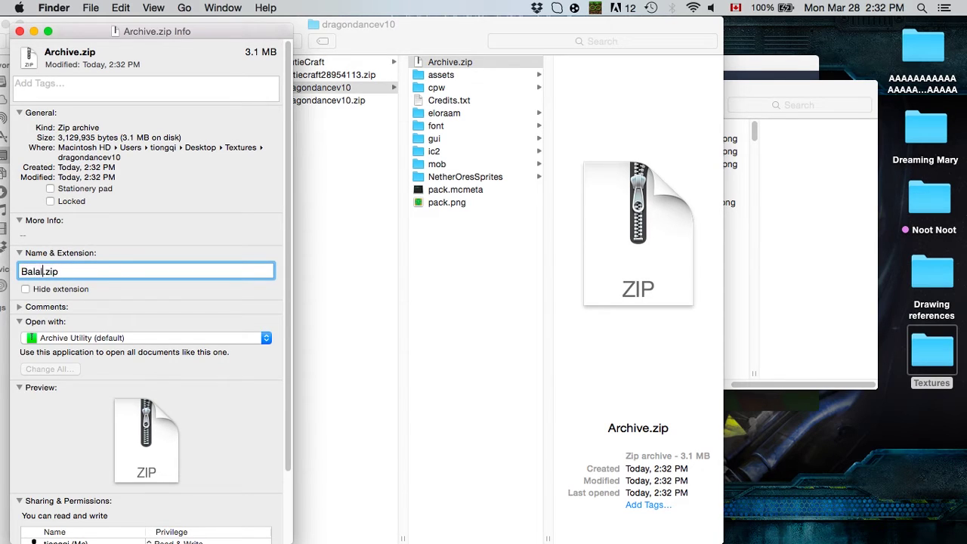
key("Return")
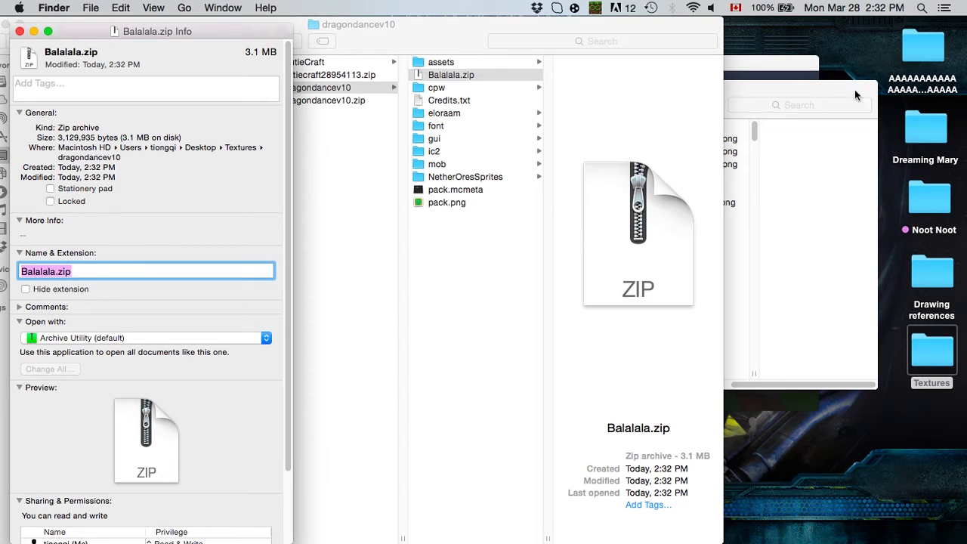
left_click(20, 32)
Step: Switch to Minecraft and open the resource pack folder from its resource pack options
left_click(728, 65)
left_click_drag(699, 72, 793, 162)
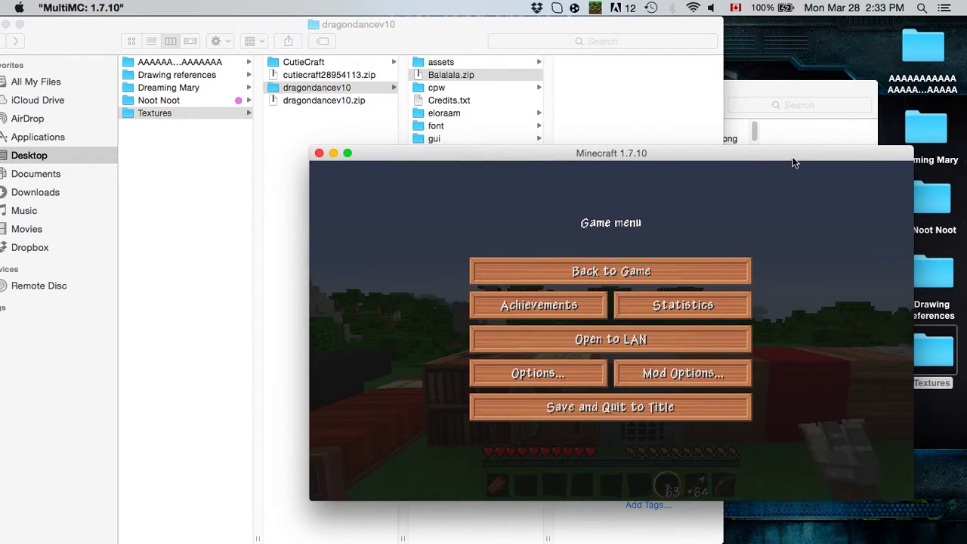
left_click(547, 378)
left_click(547, 429)
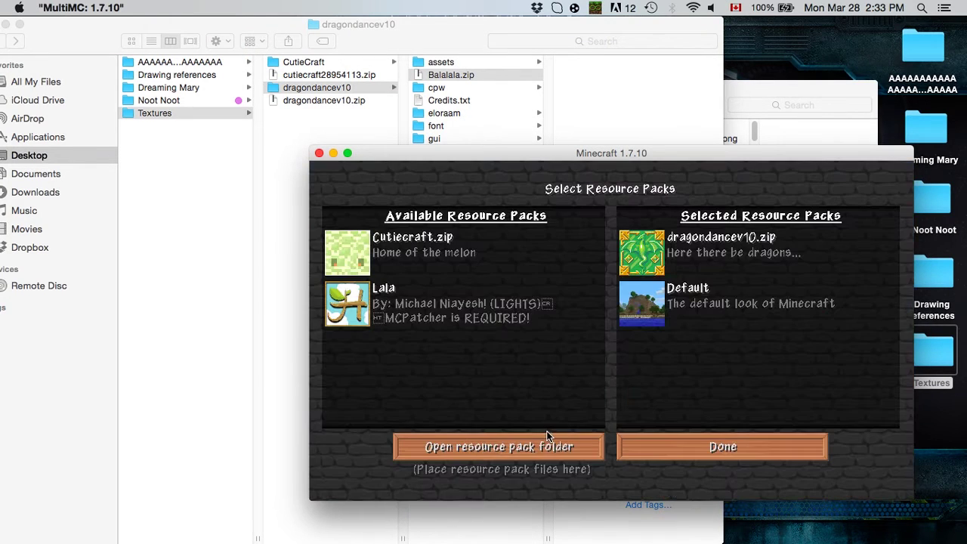
left_click(497, 452)
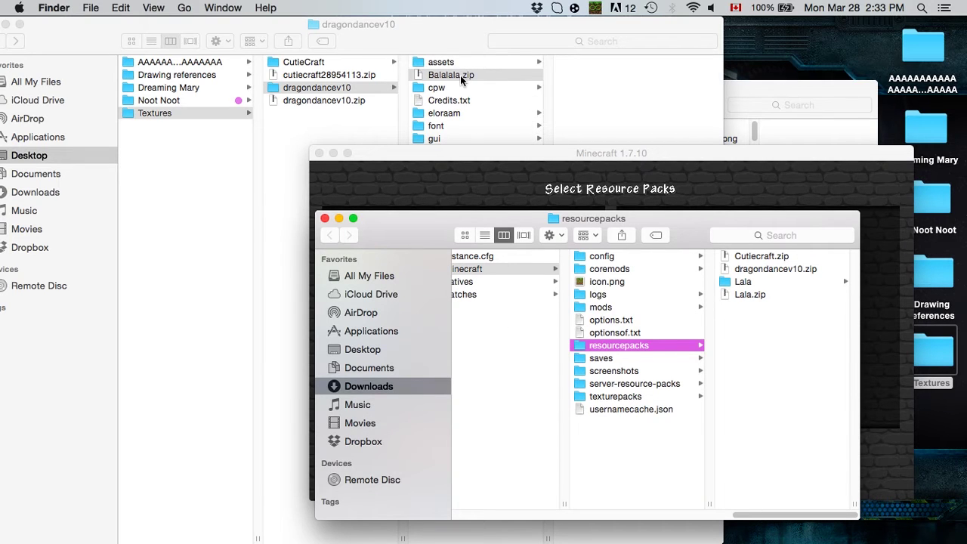
Step: Move Balalala.zip from the dragondancev10 folder into Minecraft's resourcepacks folder, close that folder window and return to the game
left_click_drag(460, 75, 794, 349)
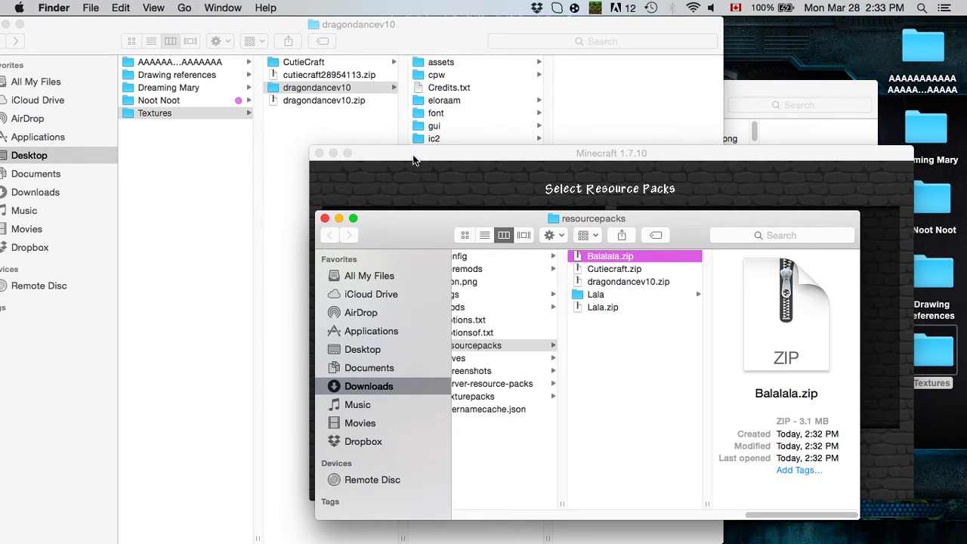
left_click(325, 219)
left_click(830, 166)
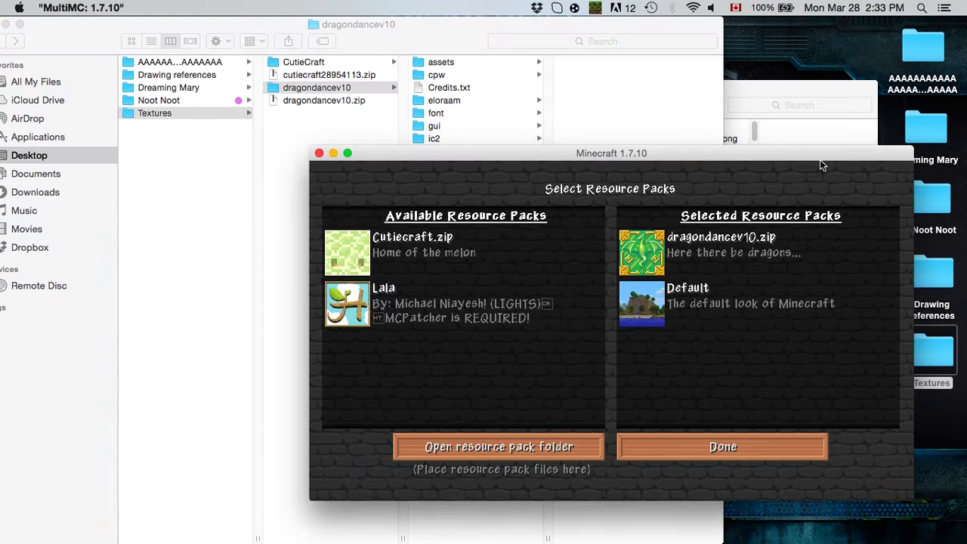
Step: Reopen Minecraft's resource pack selection, replace dragondancev10.zip with Balalala.zip among the selected packs, and resume the game
key("Escape")
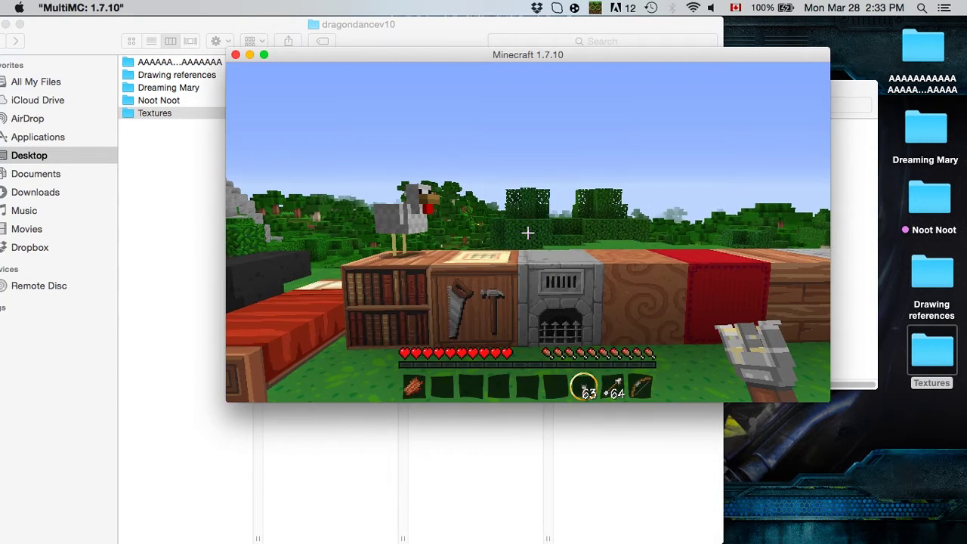
key("Escape")
left_click(477, 282)
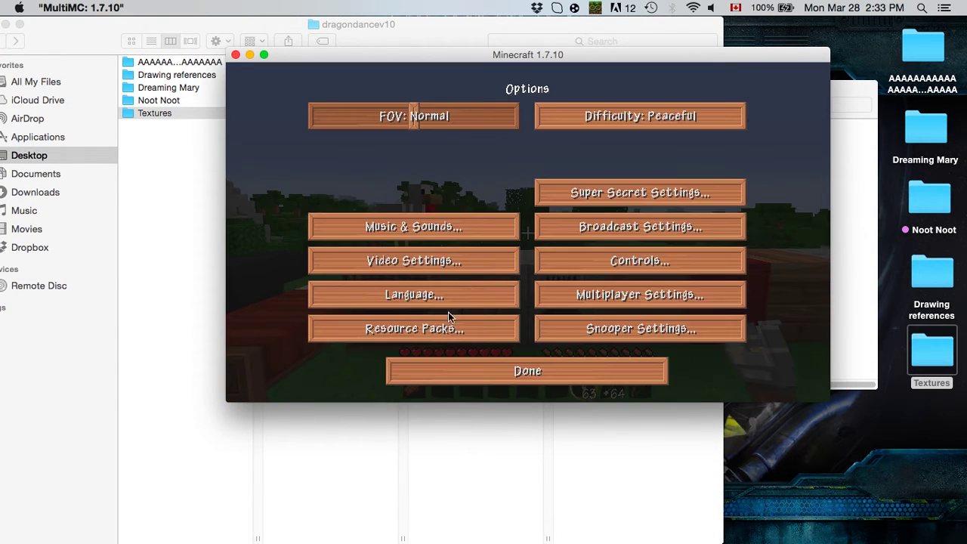
left_click(447, 333)
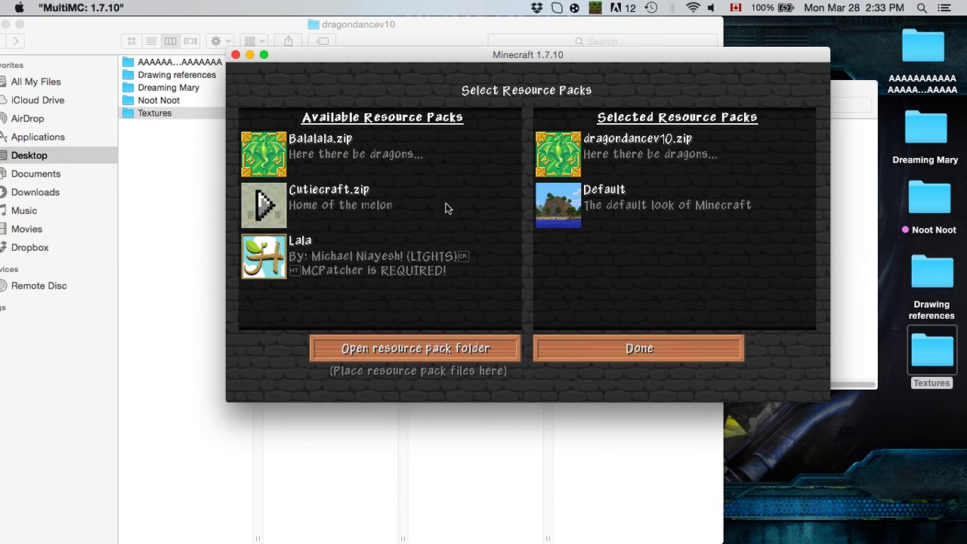
left_click(260, 156)
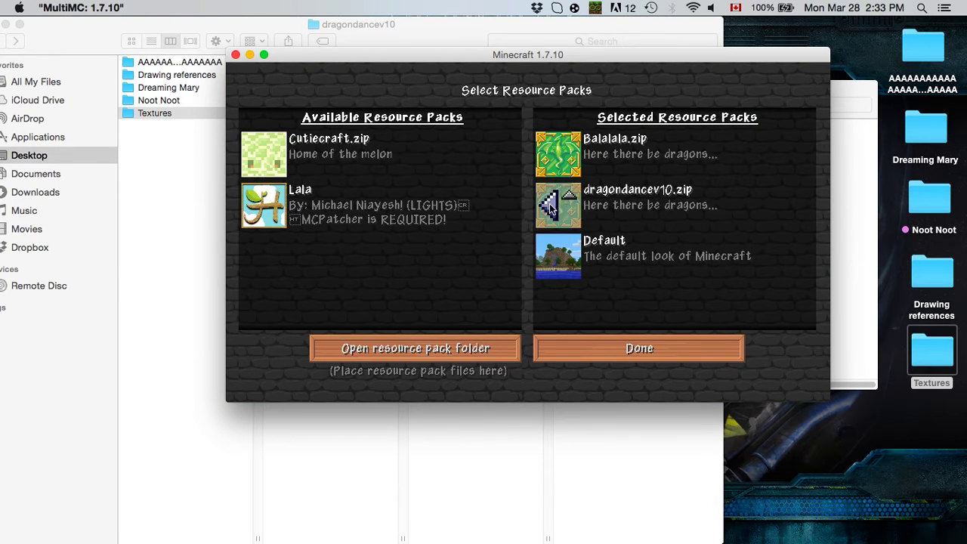
left_click(565, 204)
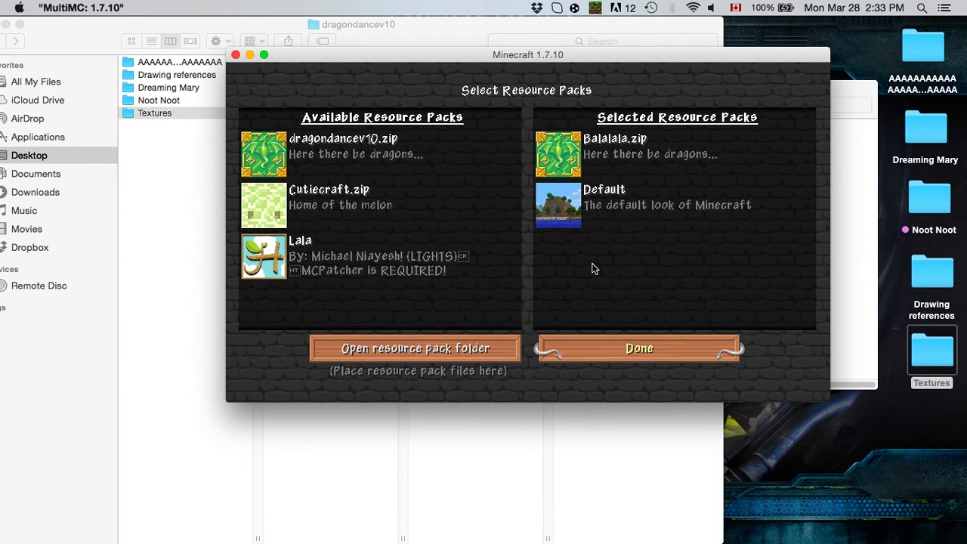
key("Escape")
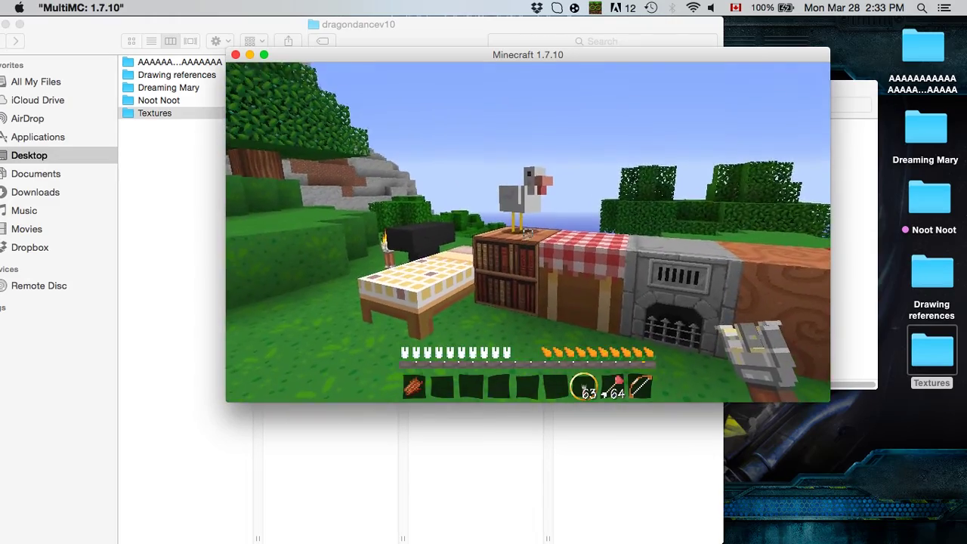
Step: Examine the new textures in the world, including the bed, anvil, sample block row, crops, glowstone, pumpkin and sheep
key("w")
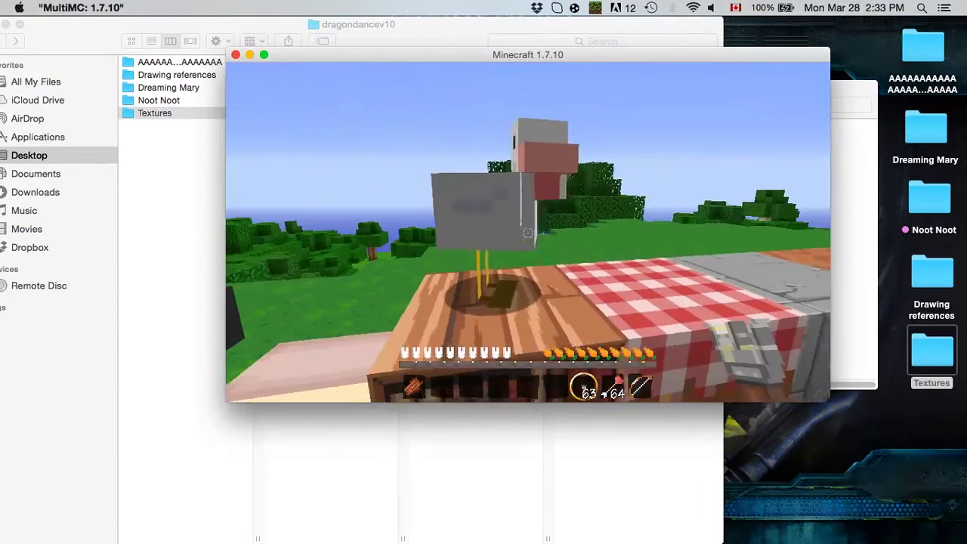
key("s")
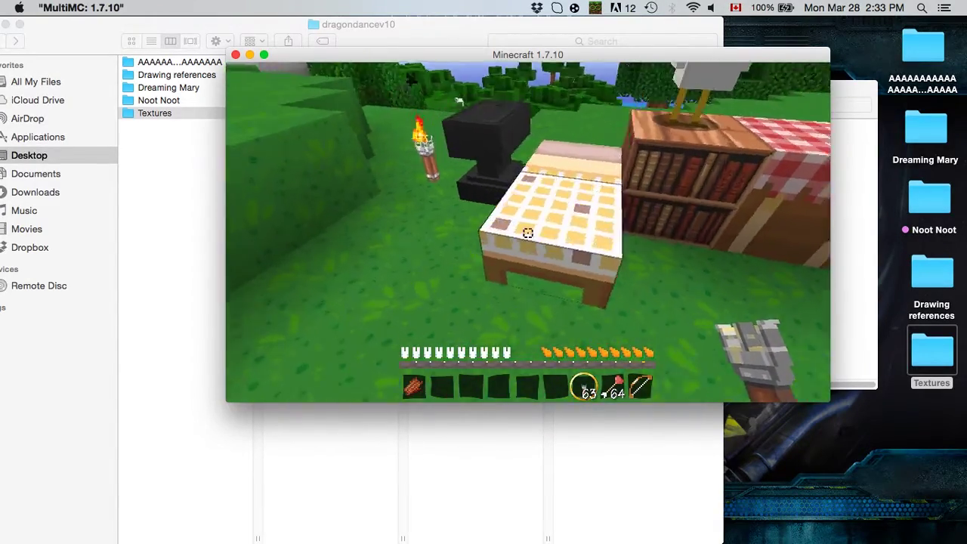
right_click(528, 233)
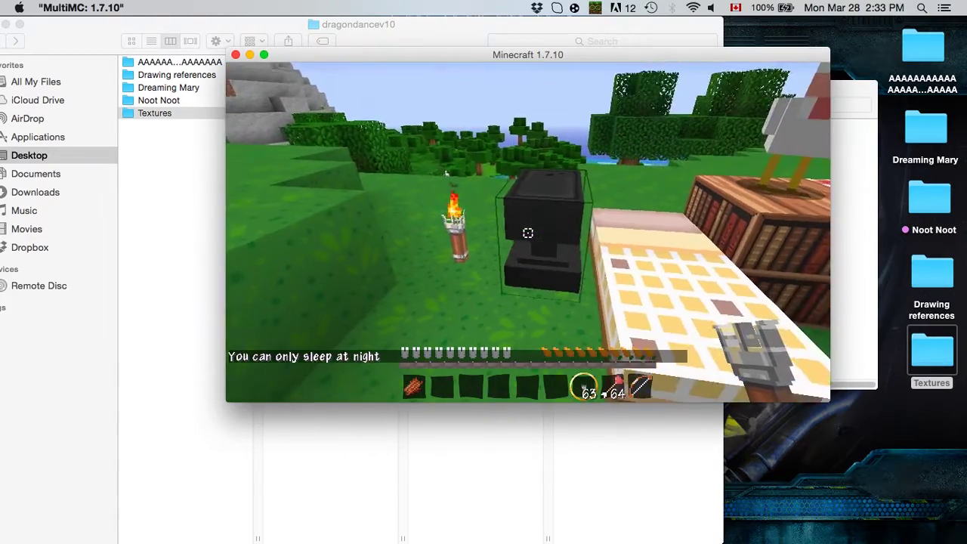
key("w")
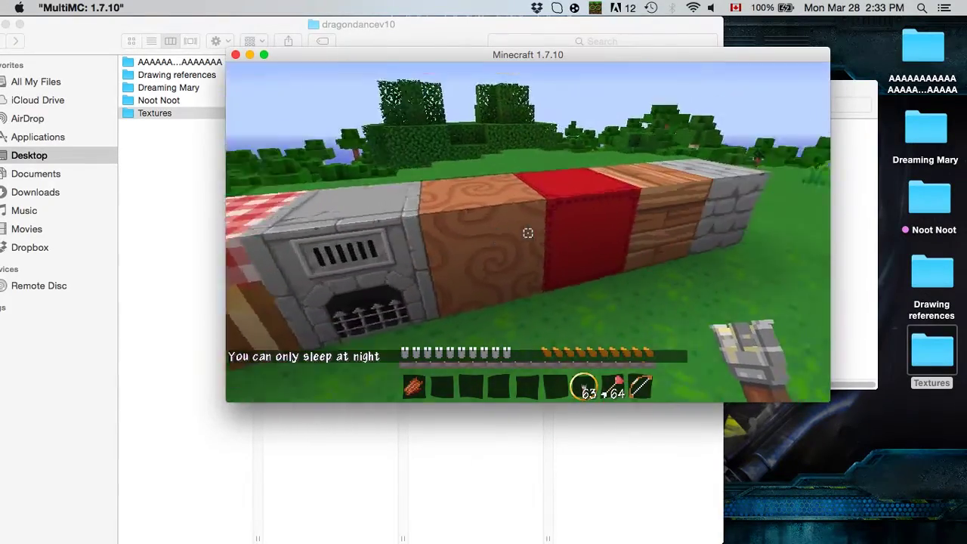
key("w")
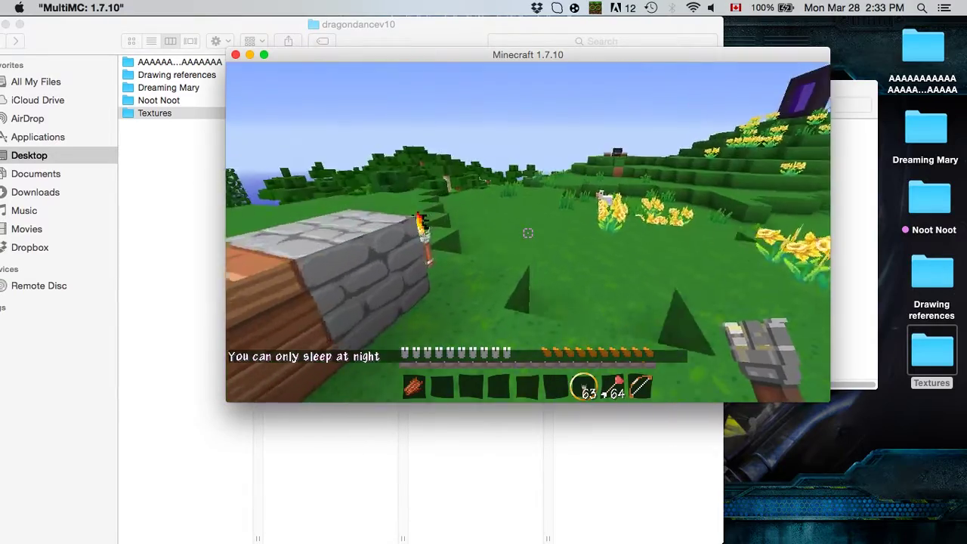
key("w")
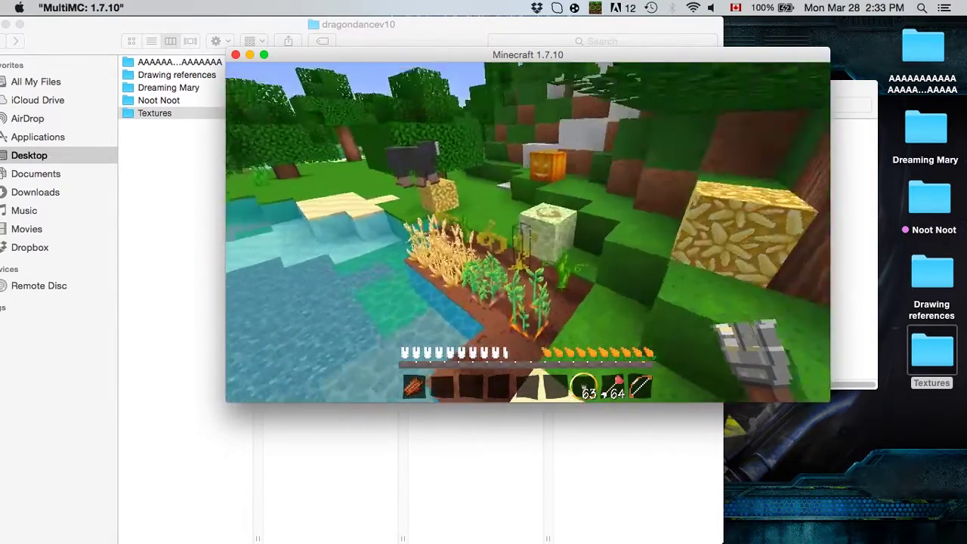
key("w")
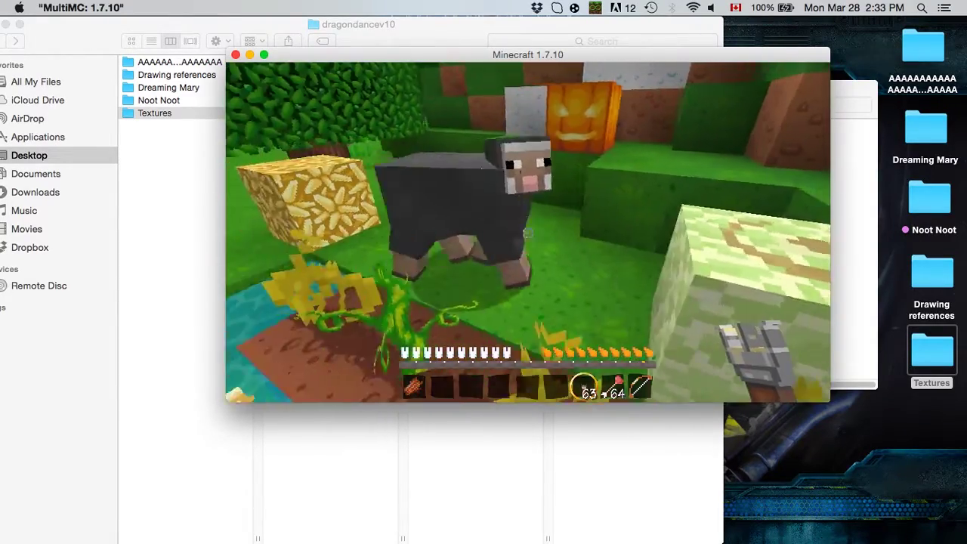
key("w")
key("w")
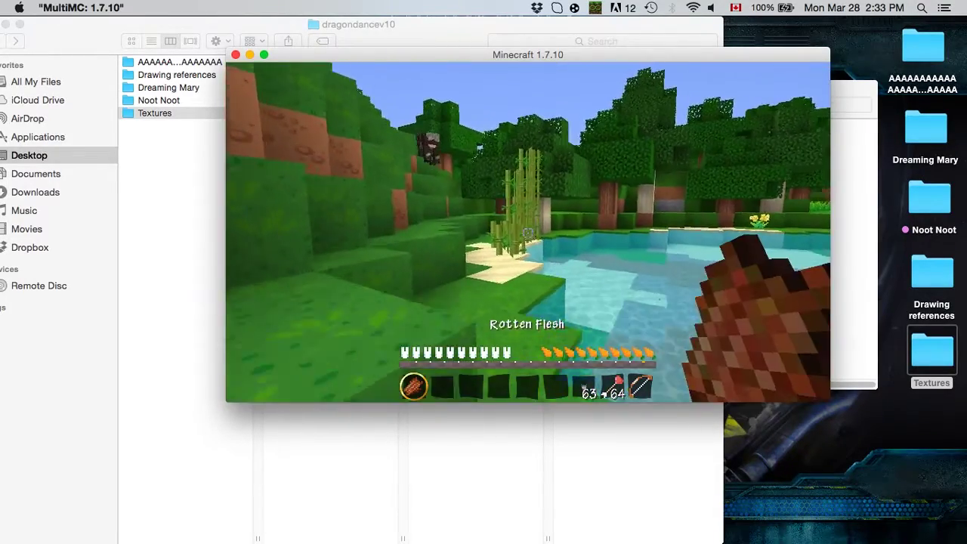
Step: Equip the Bow and climb the grassy hillside to the open ground overlooking the lake
key("w")
scroll(528, 233, "up", 1)
key("w")
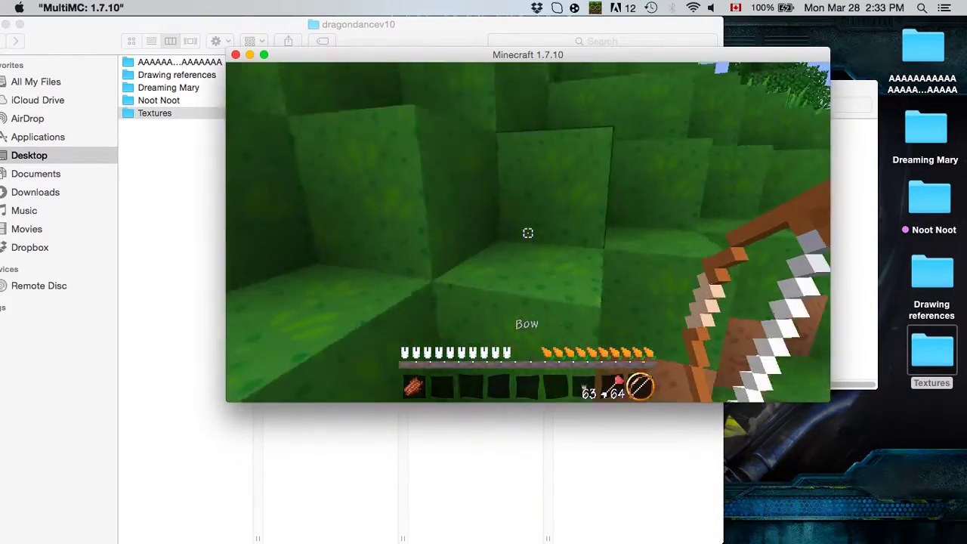
key("w")
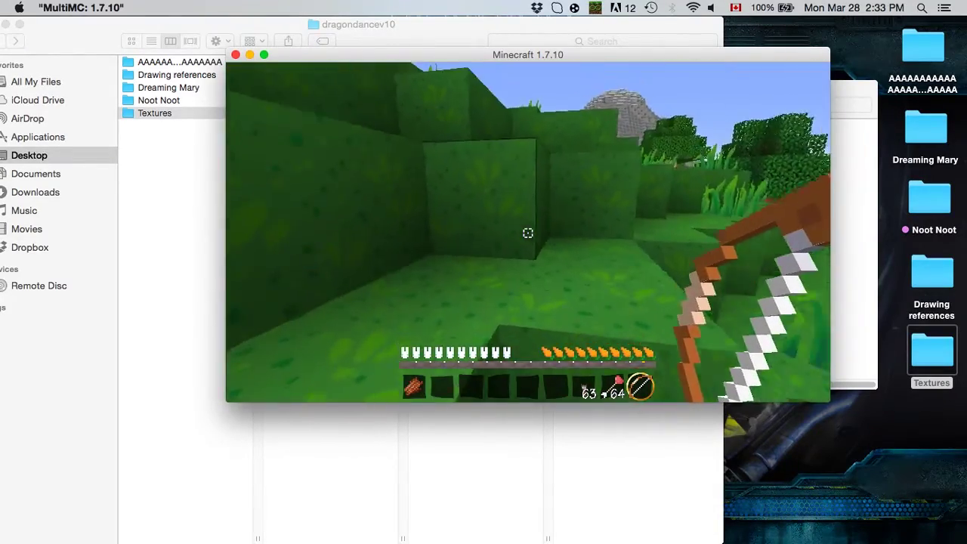
key("space")
key("w")
key("space")
key("w")
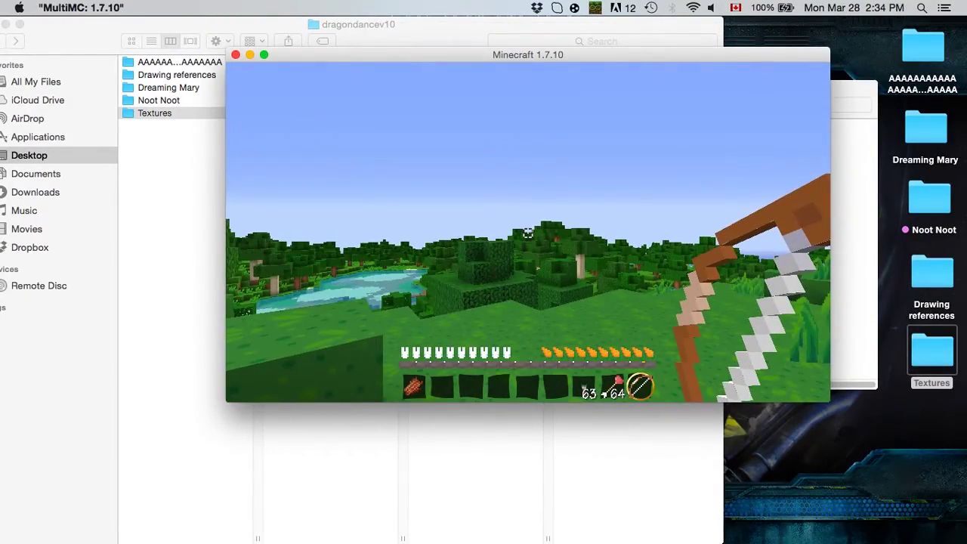
Step: Switch to third-person view and shoot an arrow into the sky with the Bow
key("F5")
right_click(528, 233)
right_click(528, 233)
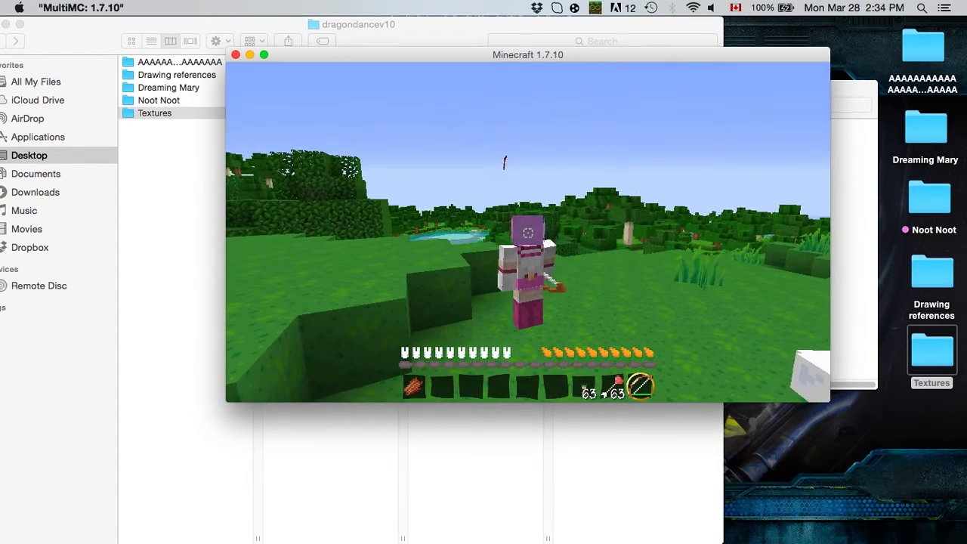
Step: Walk back to the row of sample blocks and return to first-person view, declining the Twitch account linking
key("w")
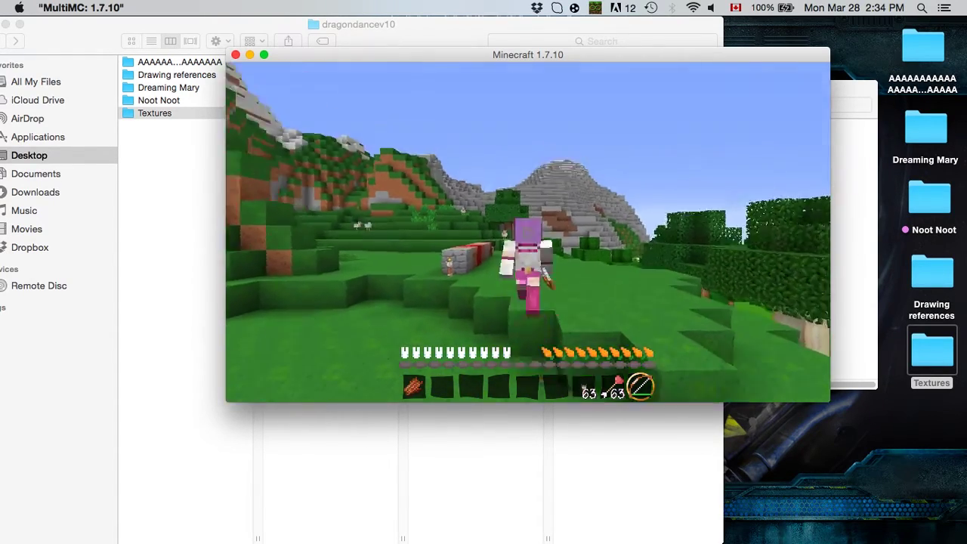
key("w")
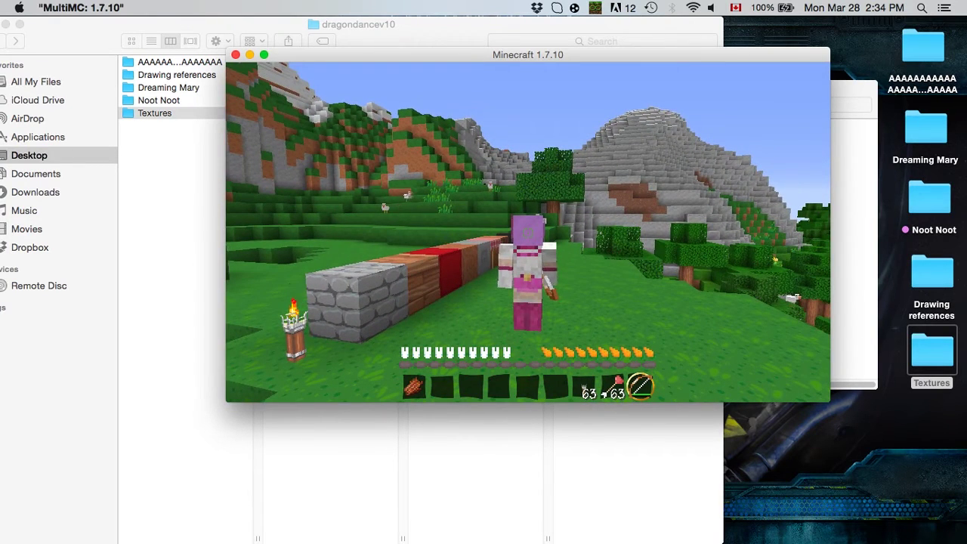
key("F6")
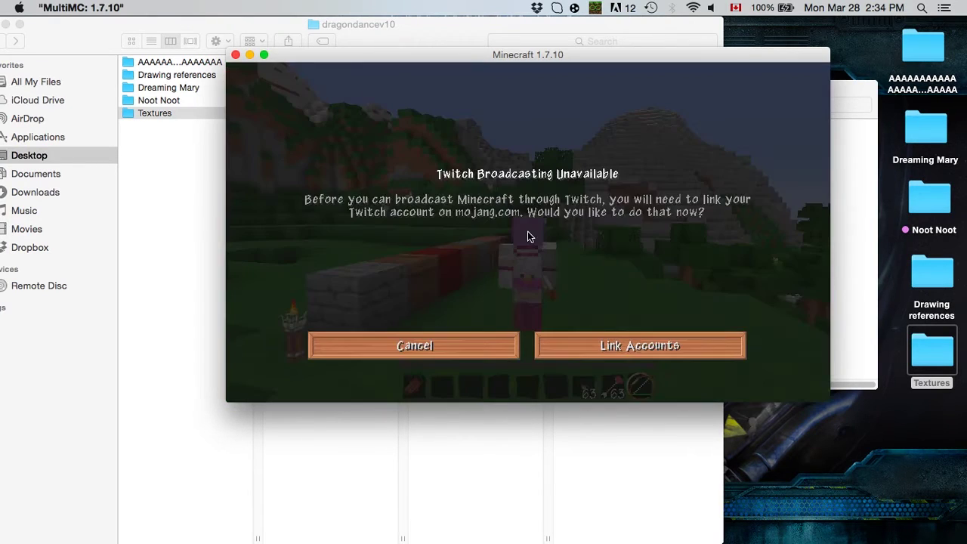
left_click(414, 347)
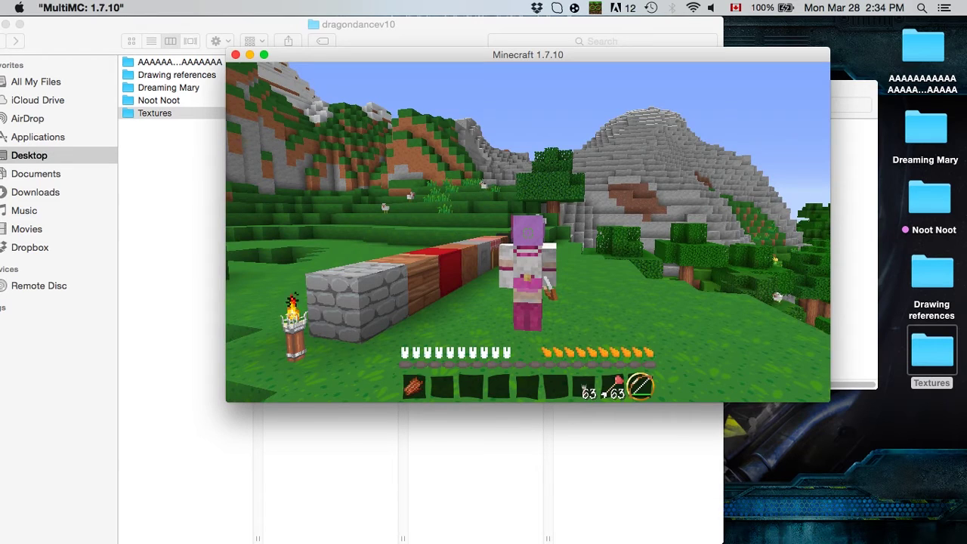
key("F5")
key("F5")
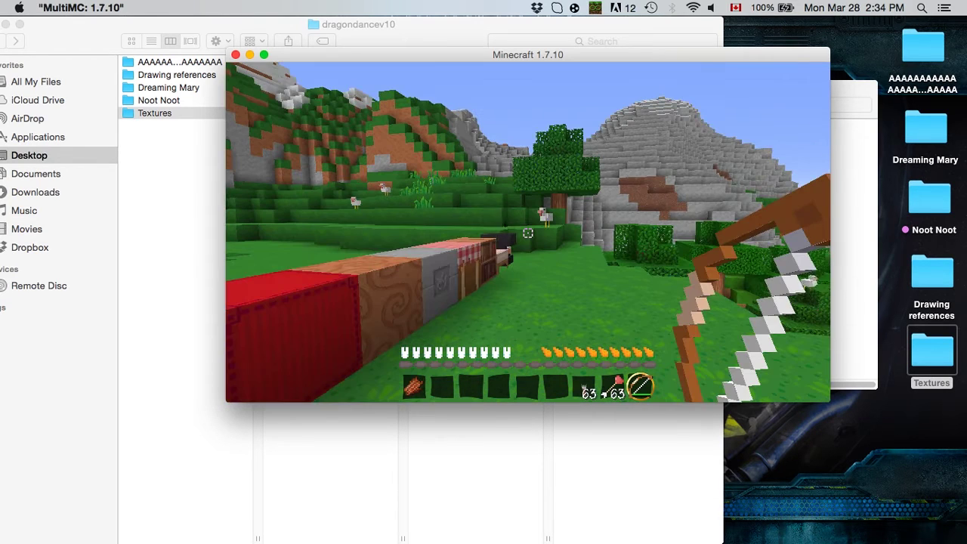
Step: Change the game mode with /gamemode 1 and search the creative inventory items for "app"
type("/gamemode 1")
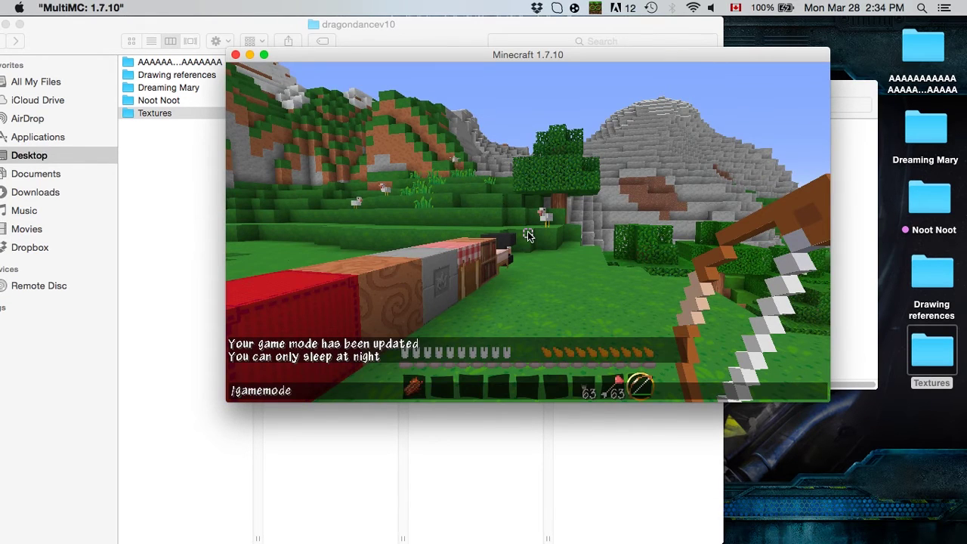
key("Return")
key("e")
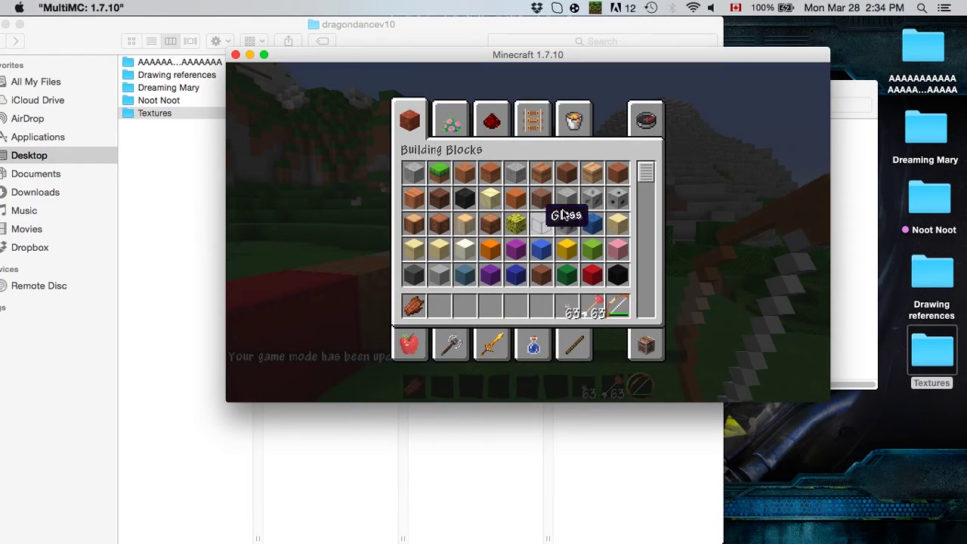
left_click(646, 121)
type("app")
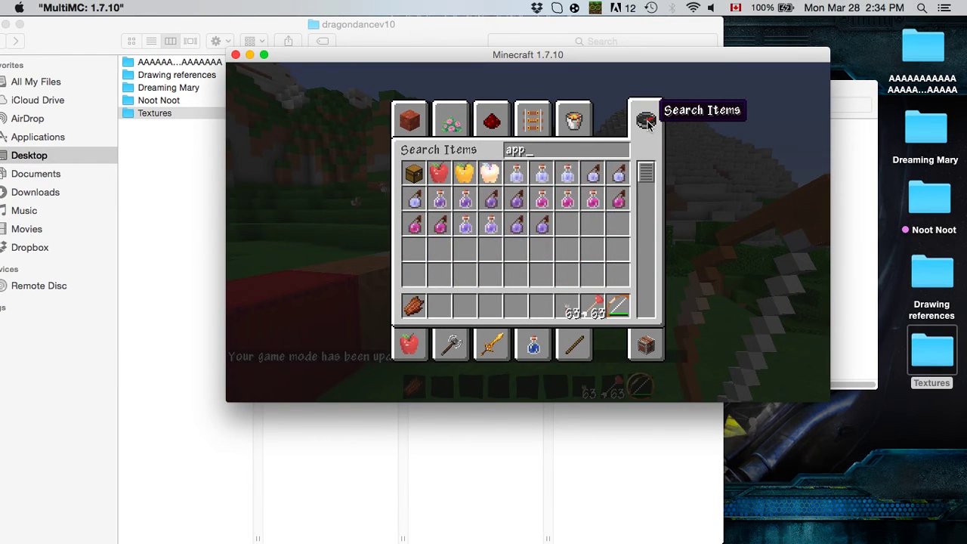
Step: Put the Apple and Golden Apple in the second and third hotbar slots and hold each one in the world
left_click(439, 173)
left_click(439, 303)
left_click(464, 173)
left_click(466, 308)
key("Escape")
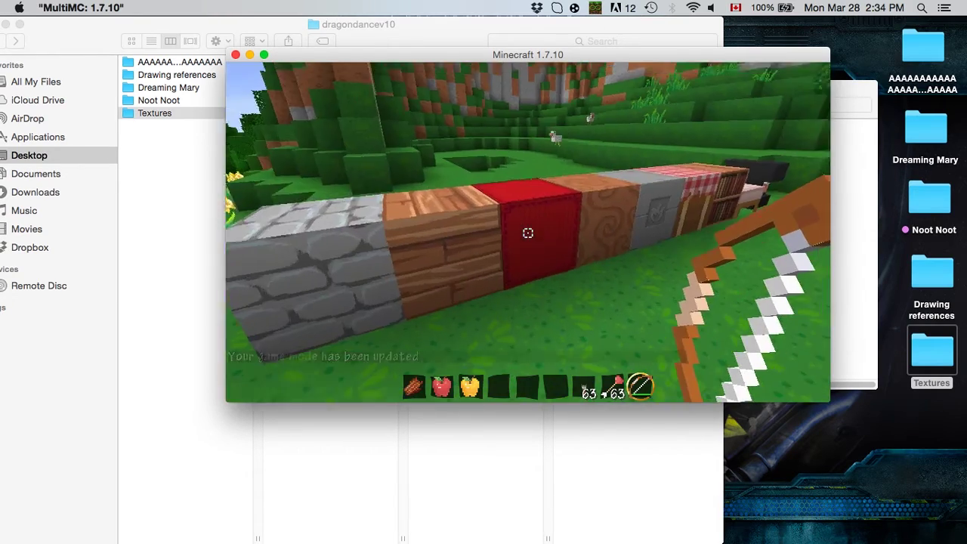
scroll(527, 233, "up", 6)
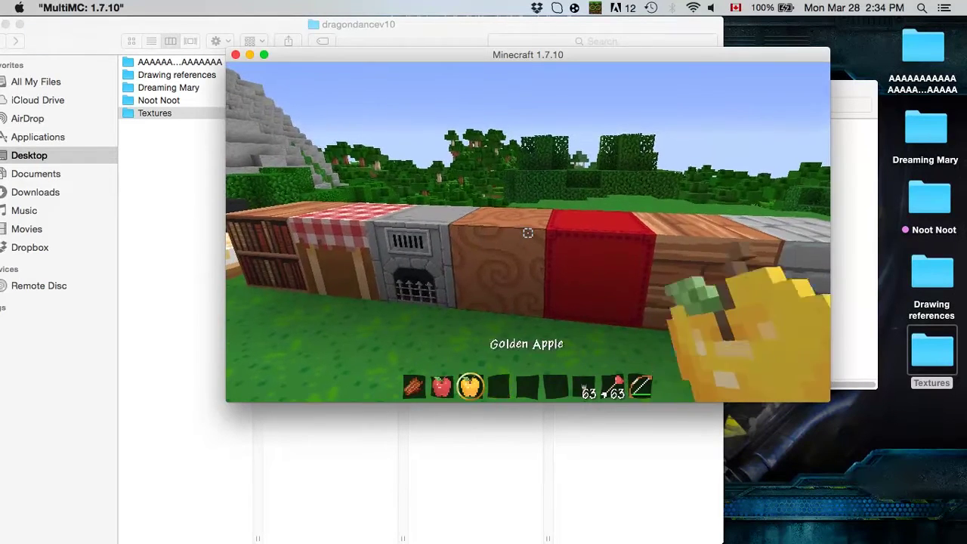
scroll(528, 233, "up", 1)
Step: Search the creative inventory for "bed", put the Bed in the fourth hotbar slot and place it near the yellow flowers
type("e")
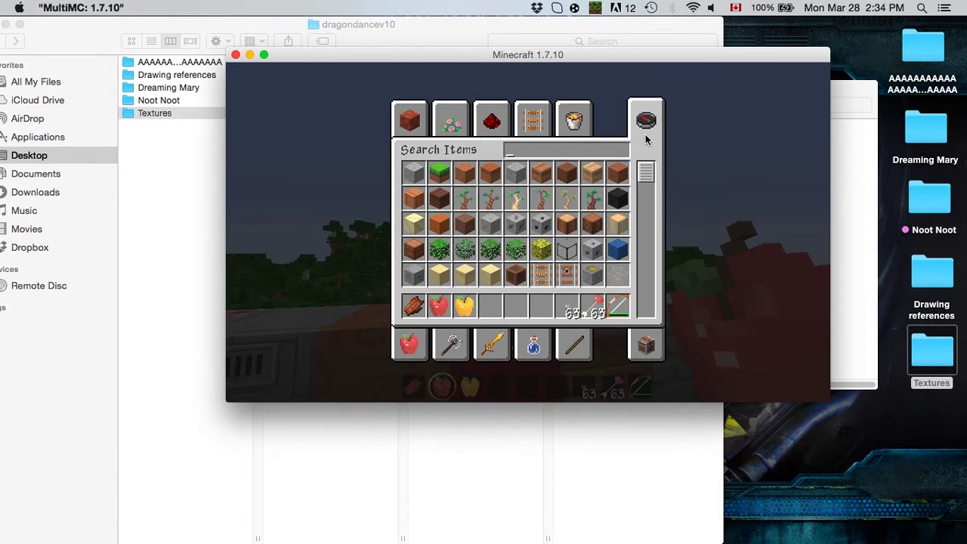
type("bed")
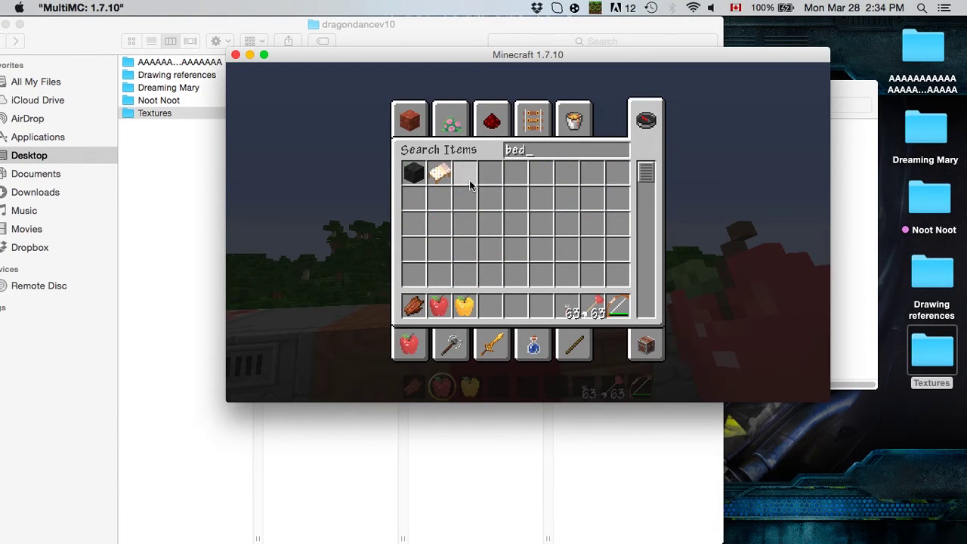
left_click(493, 302)
key("e")
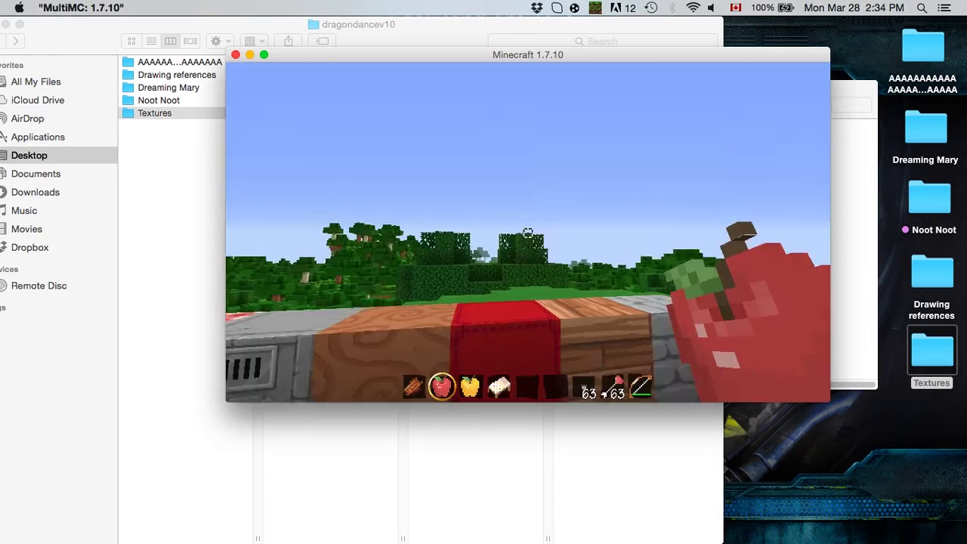
scroll(528, 233, "down", 2)
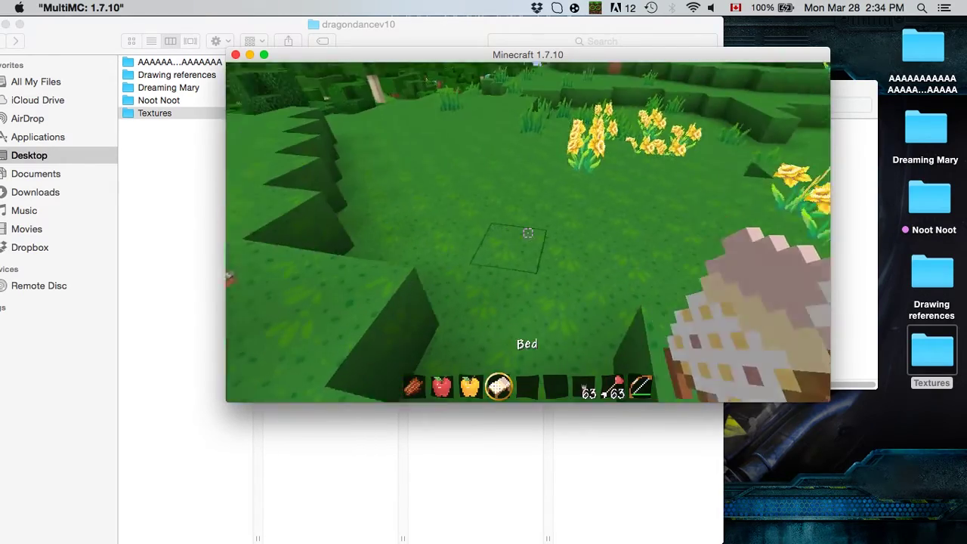
right_click(527, 233)
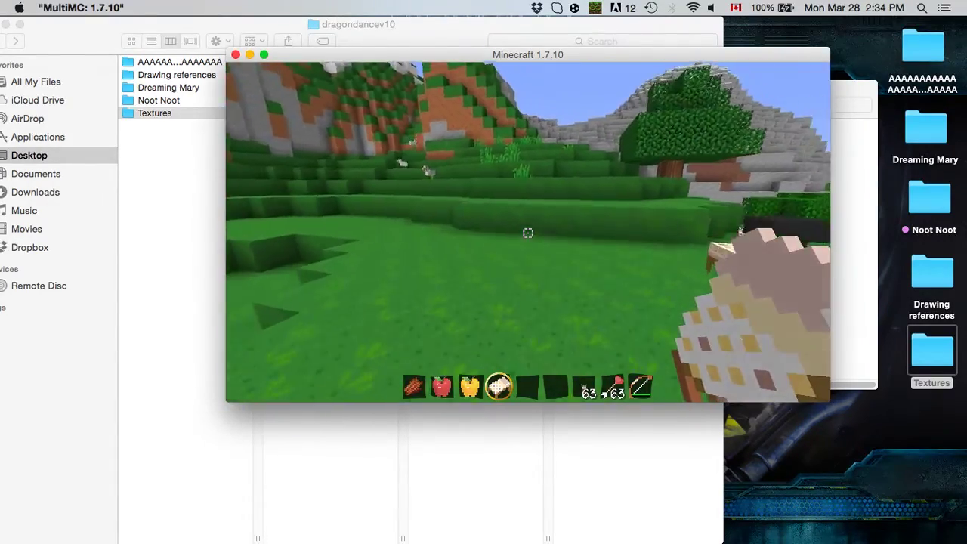
Step: Throw away the Rotten Flesh, hold the Golden Apple and return to the stone end of the sample block row
key("1")
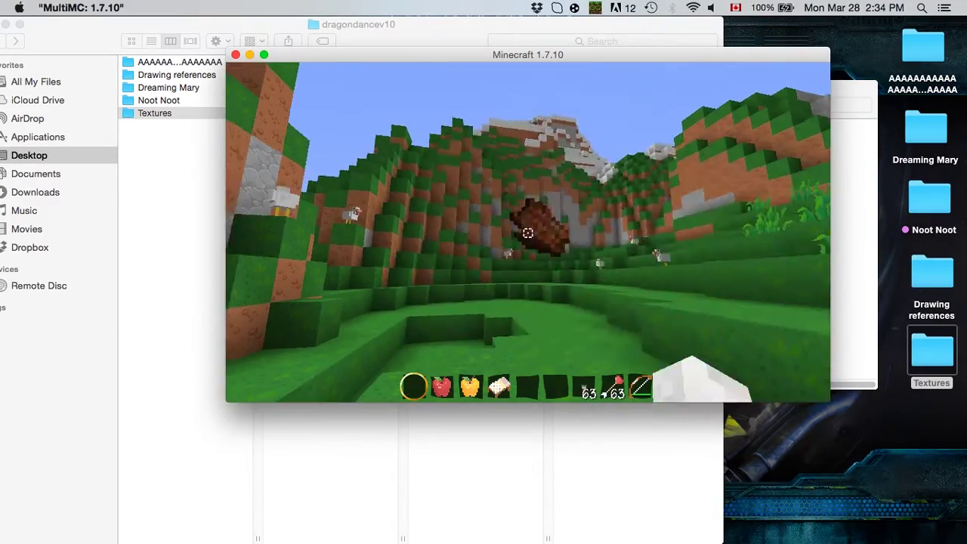
key("3")
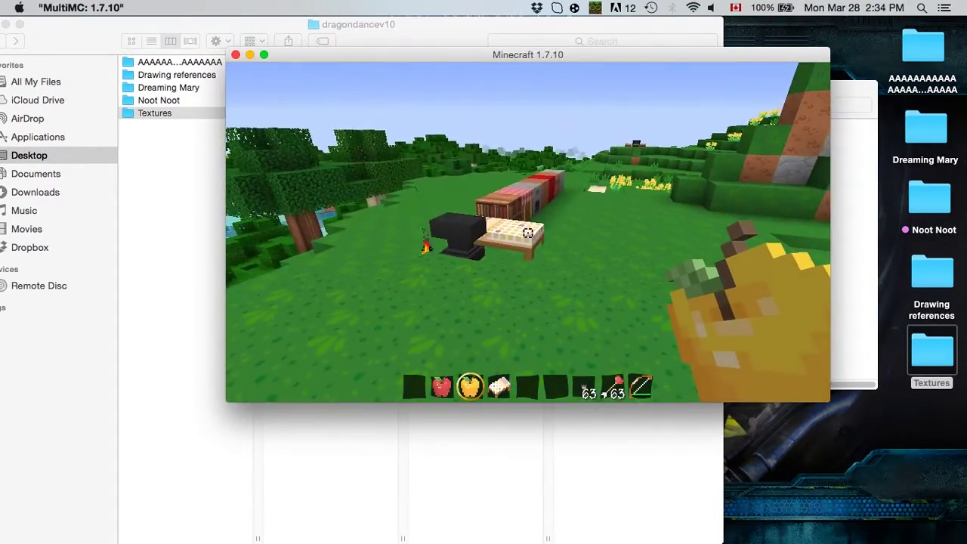
key("w")
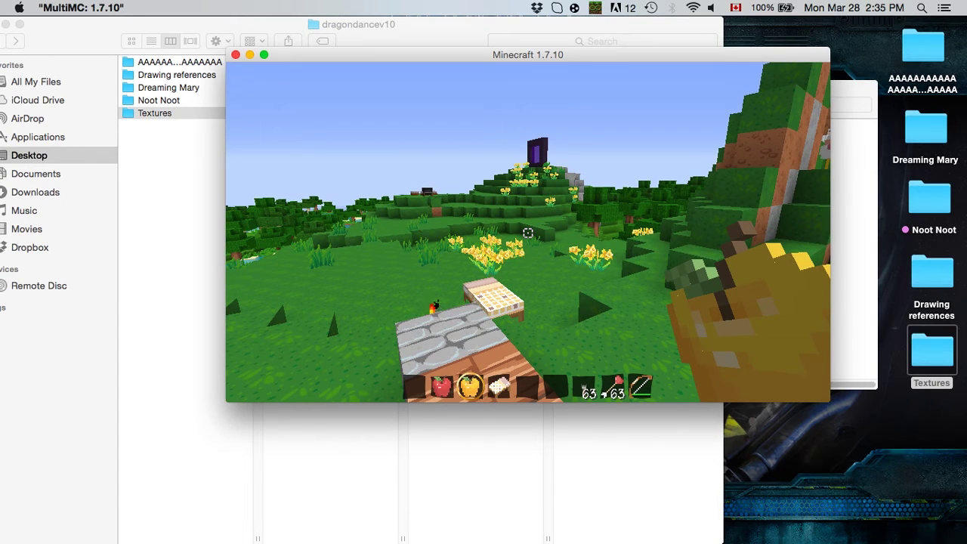
Step: Examine the textured landscape, both beds and the tops of the sample blocks while moving around the area
key("w")
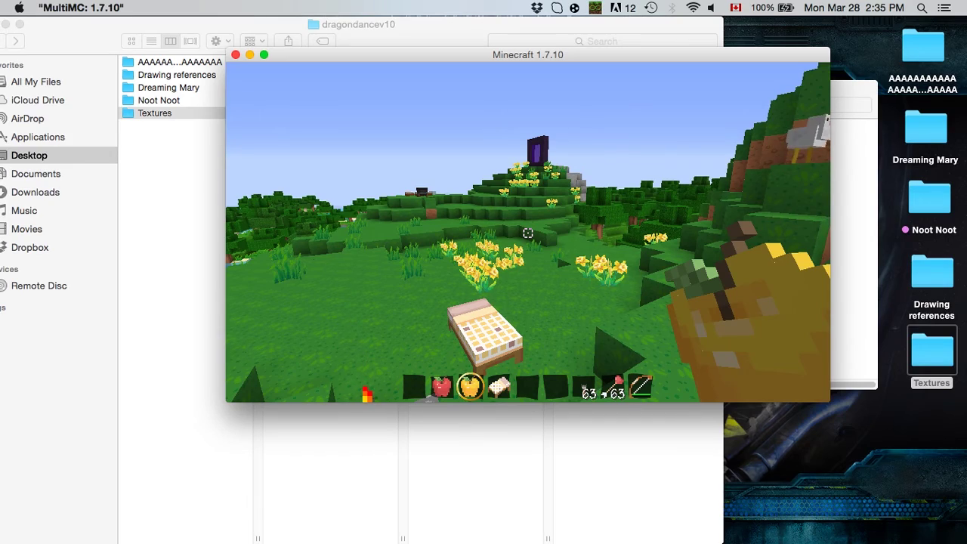
key("w")
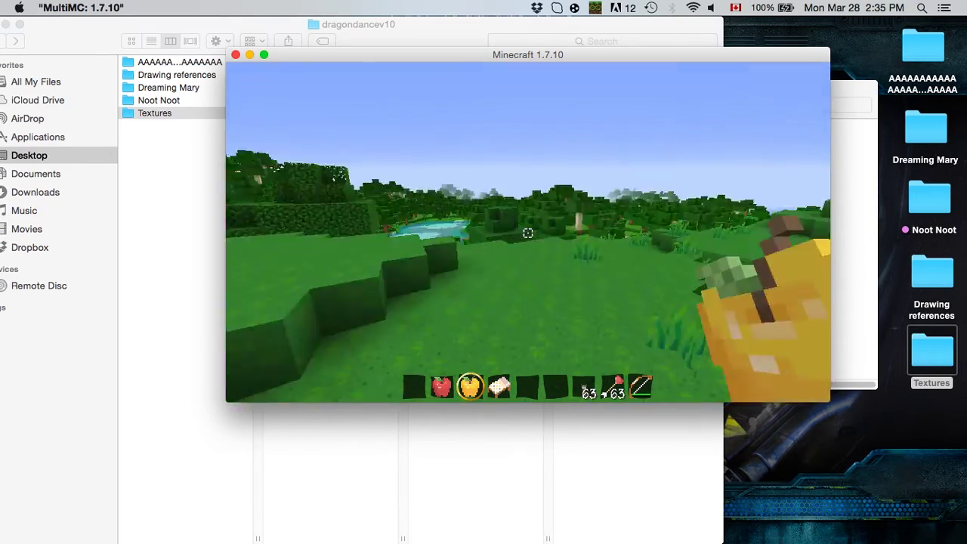
key("w")
key("space")
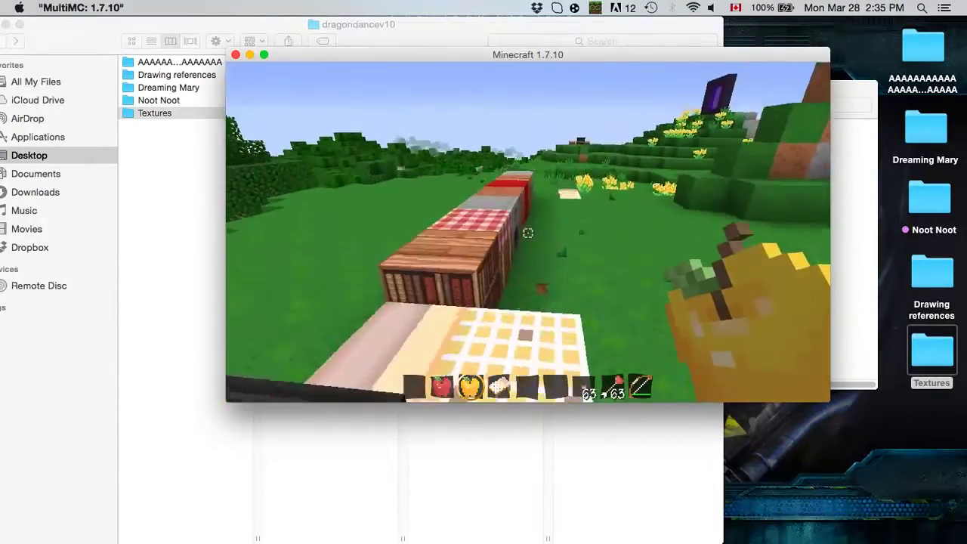
key("w")
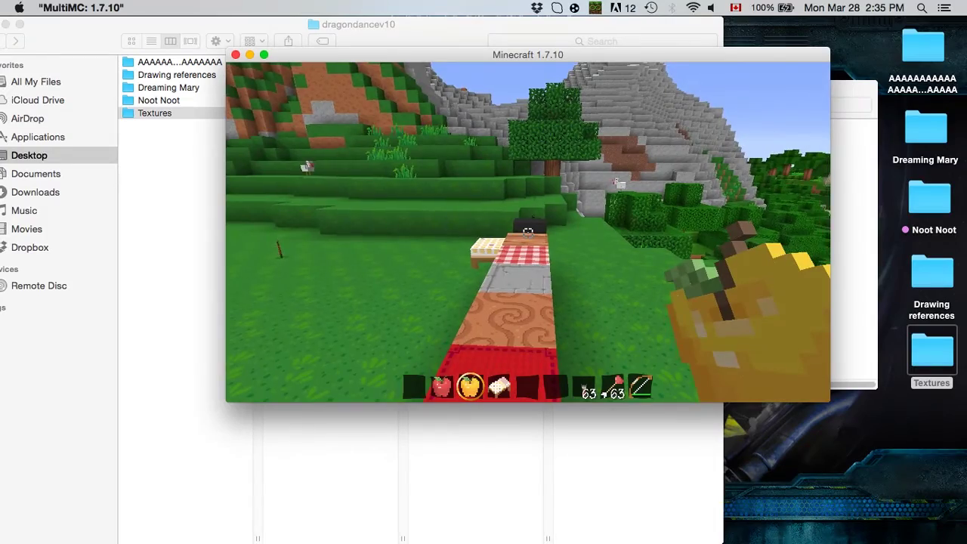
key("w")
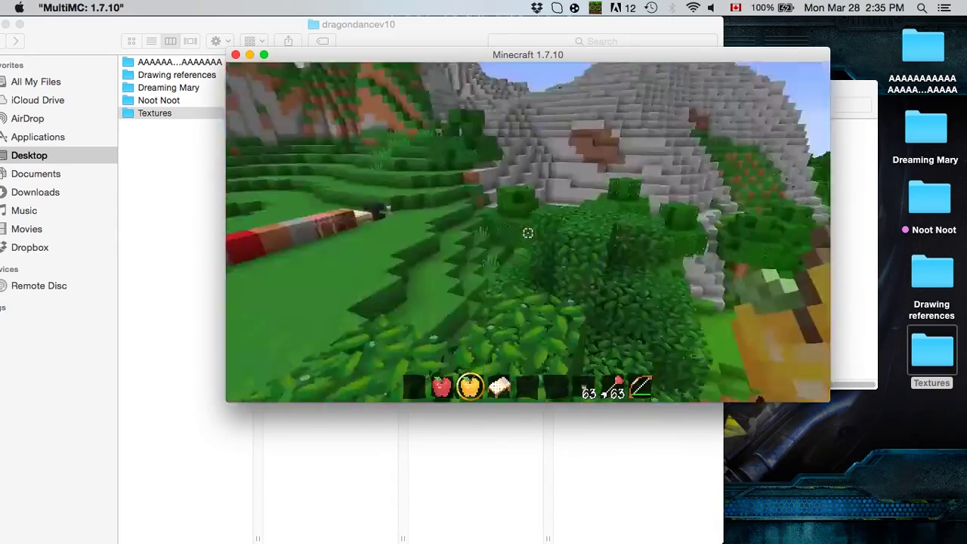
key("w")
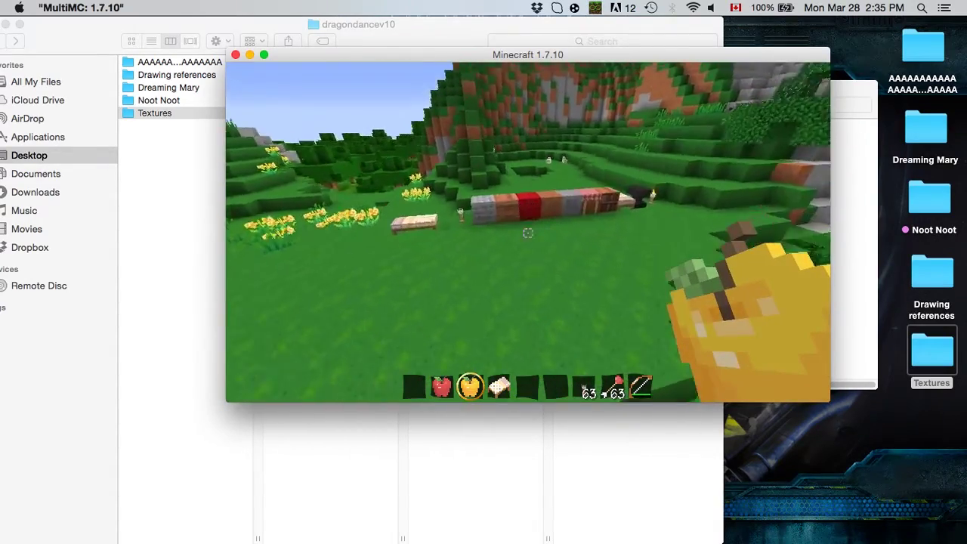
key("w")
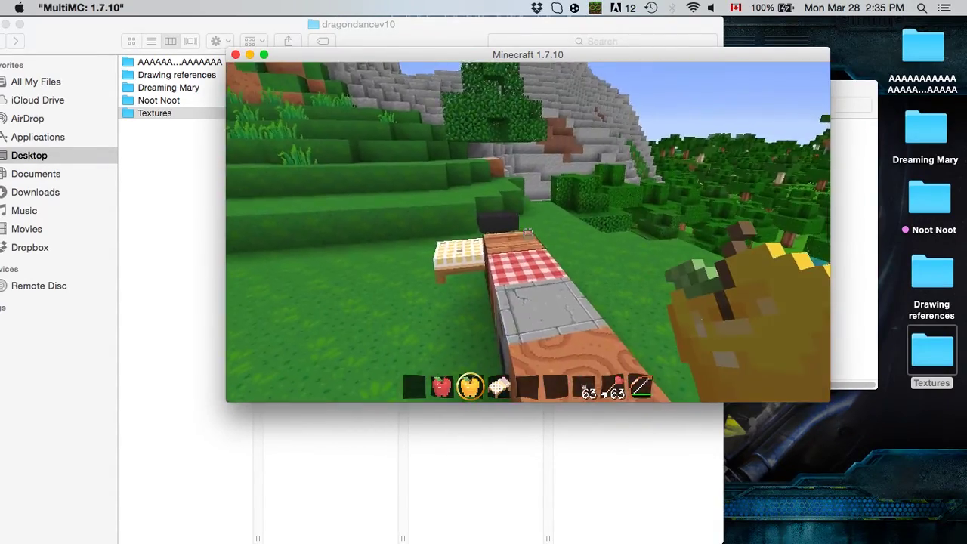